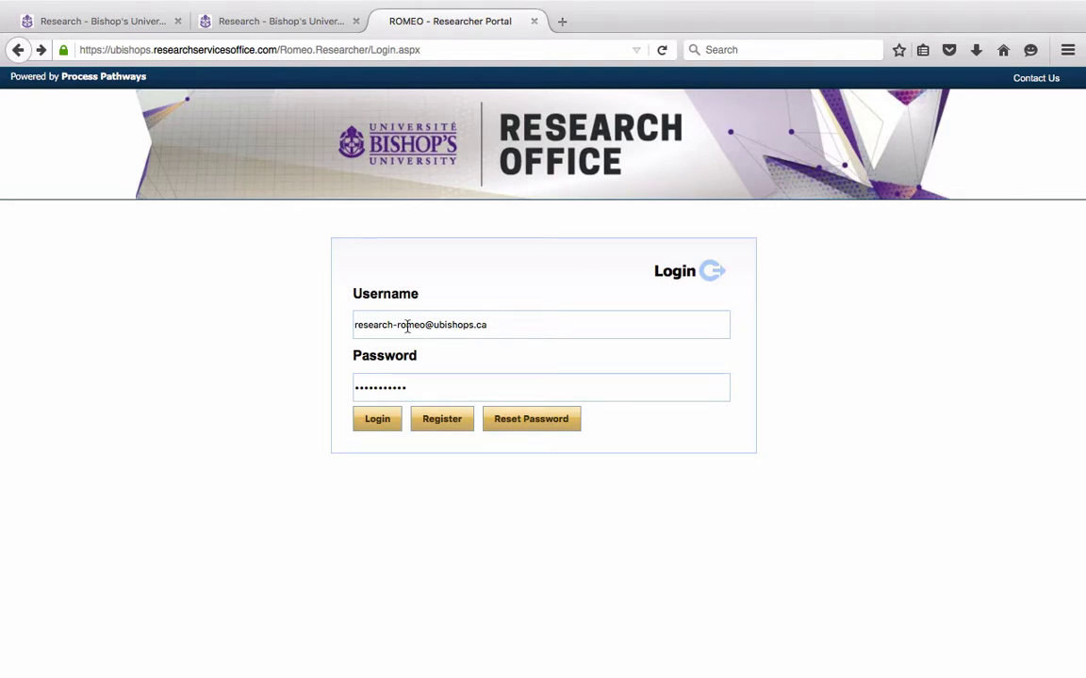
# Sign in to reach the home page showing 1 draft, 1 requiring attention and 2 post-review applications
pyautogui.click(382, 425)
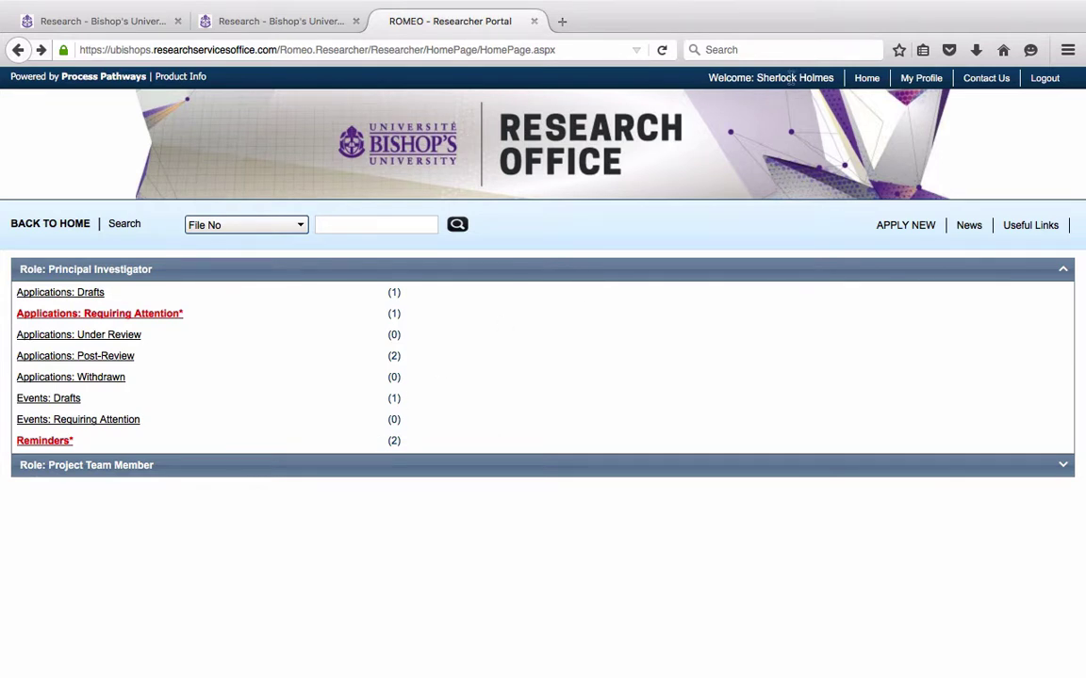
# Open the New Application Forms page and scroll through the Research Ethics and Research Services forms
pyautogui.click(894, 226)
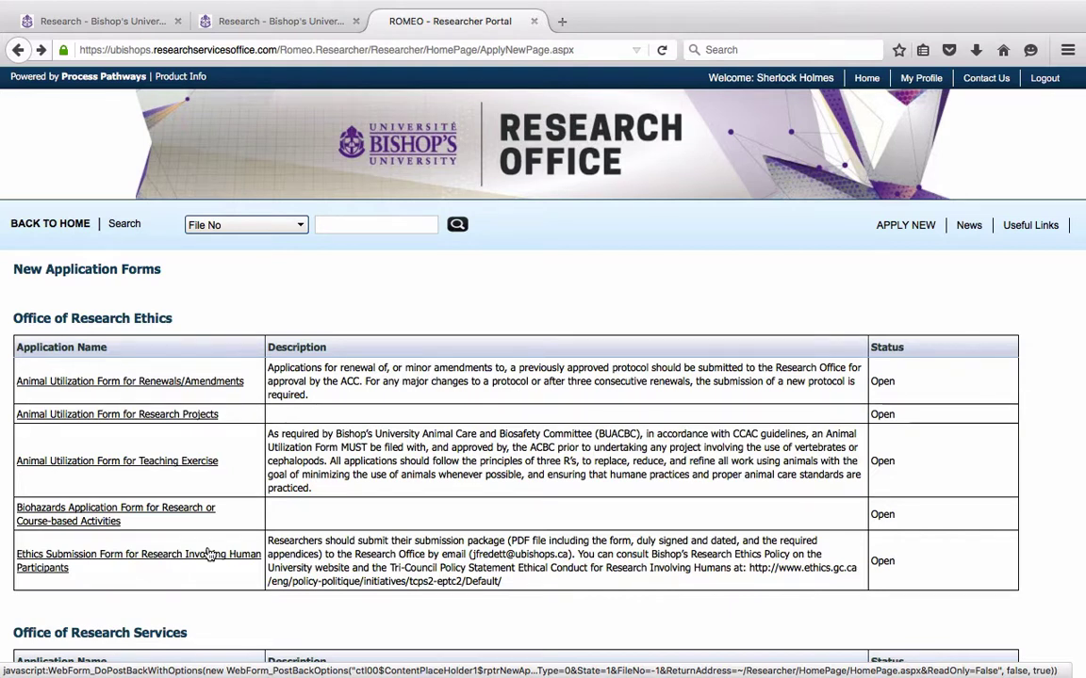
pyautogui.scroll(-3, 207, 450)
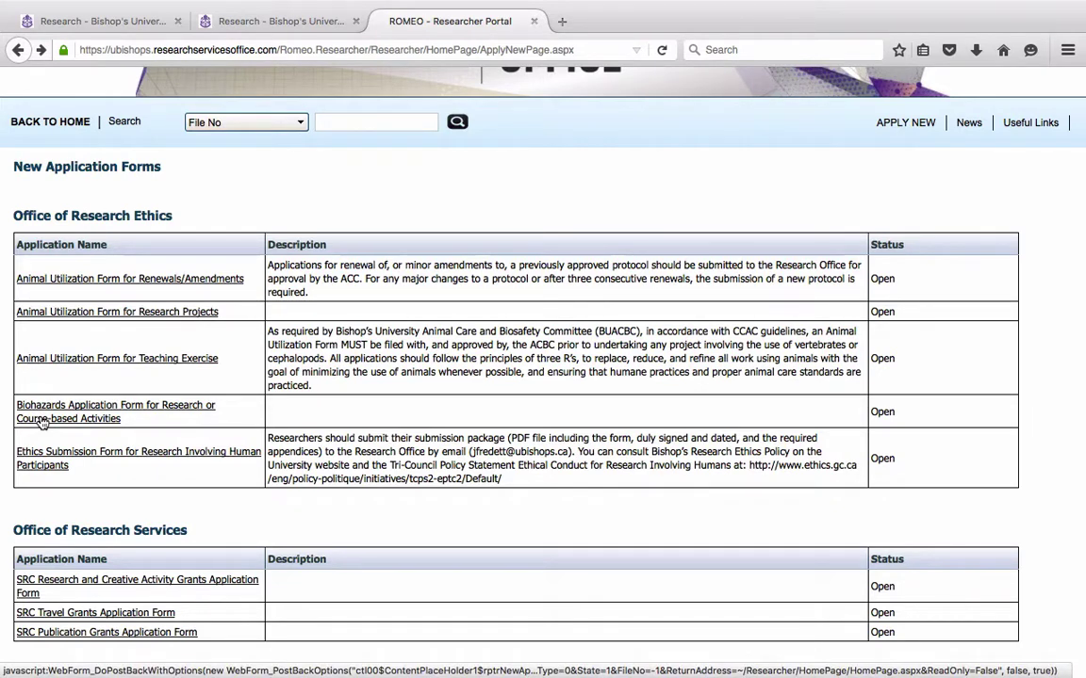
# Start a new SRC Research and Creative Activity Grants application and view its scholar-category SRC questions
pyautogui.click(68, 582)
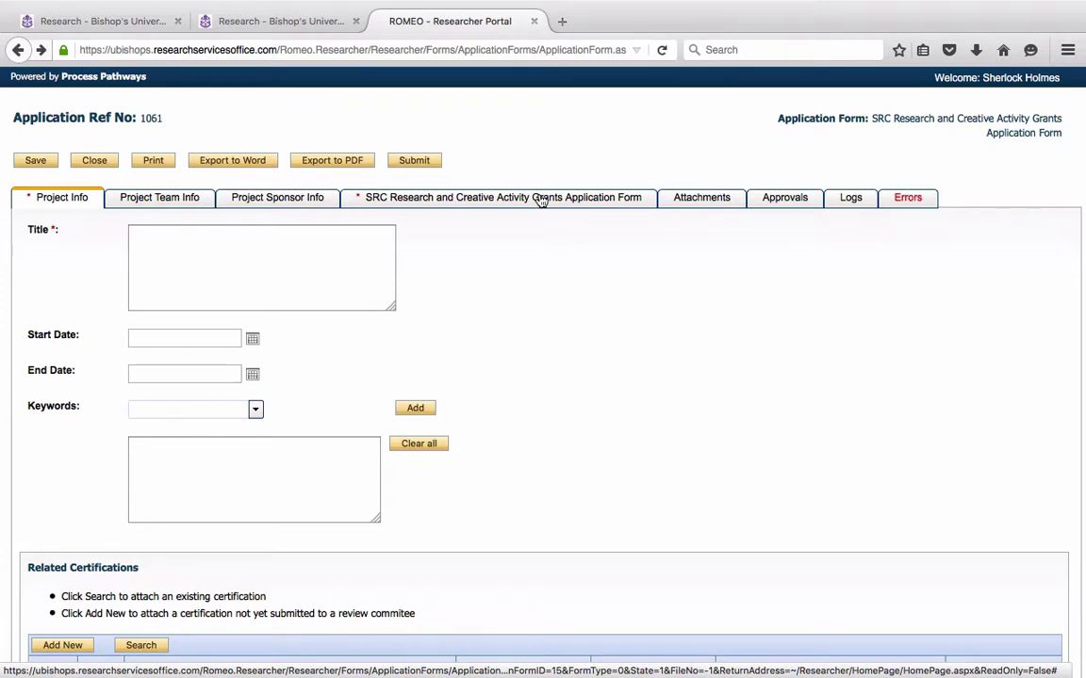
pyautogui.click(542, 199)
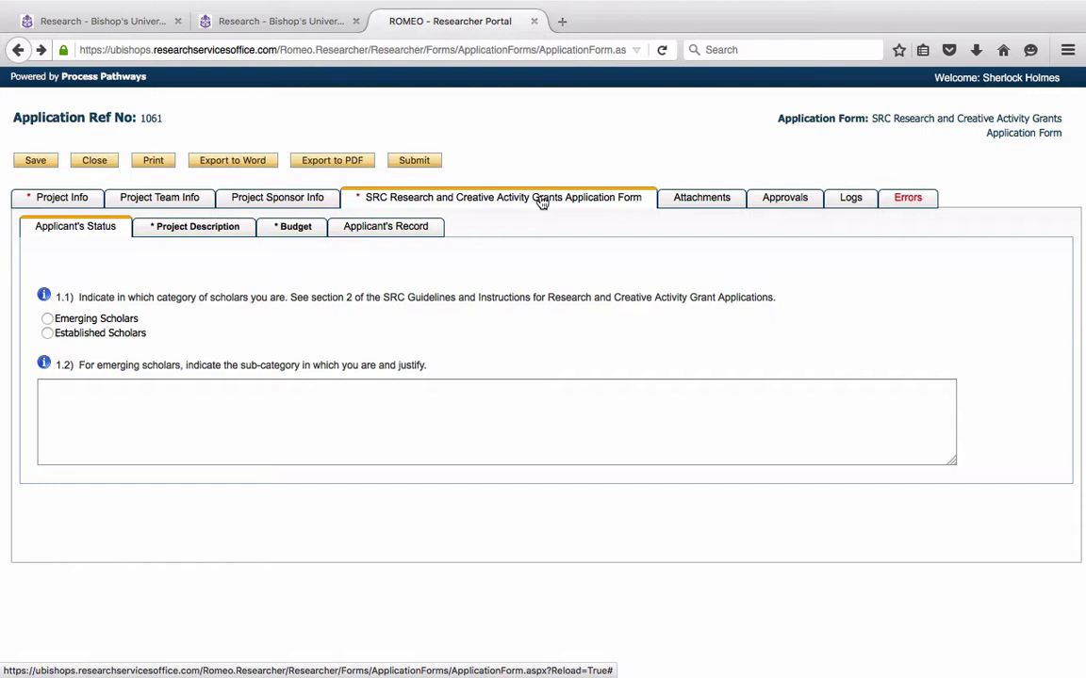
# Check application 1061's Attachments, Approvals and Logs, ending on its Errors list of missing required fields
pyautogui.click(710, 201)
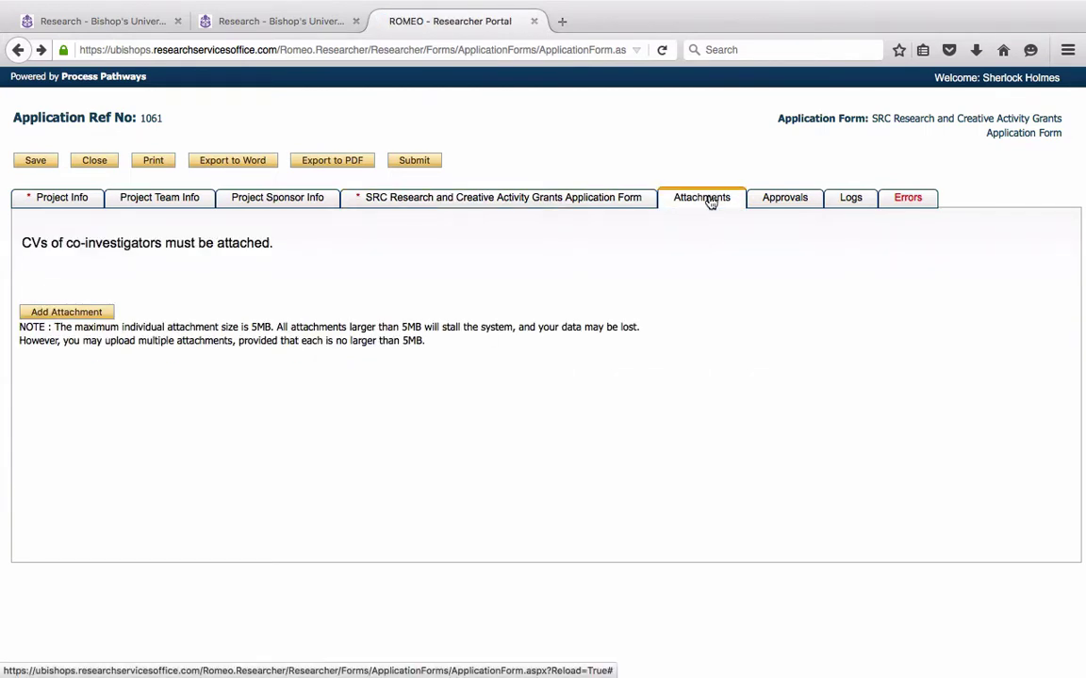
pyautogui.click(68, 315)
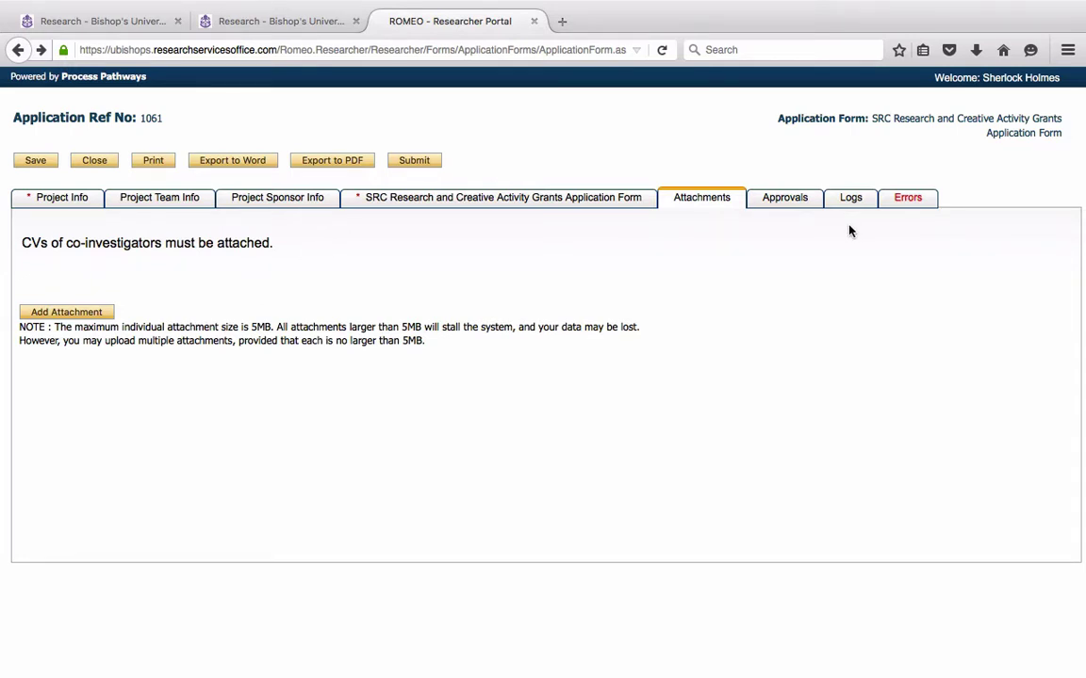
pyautogui.click(782, 205)
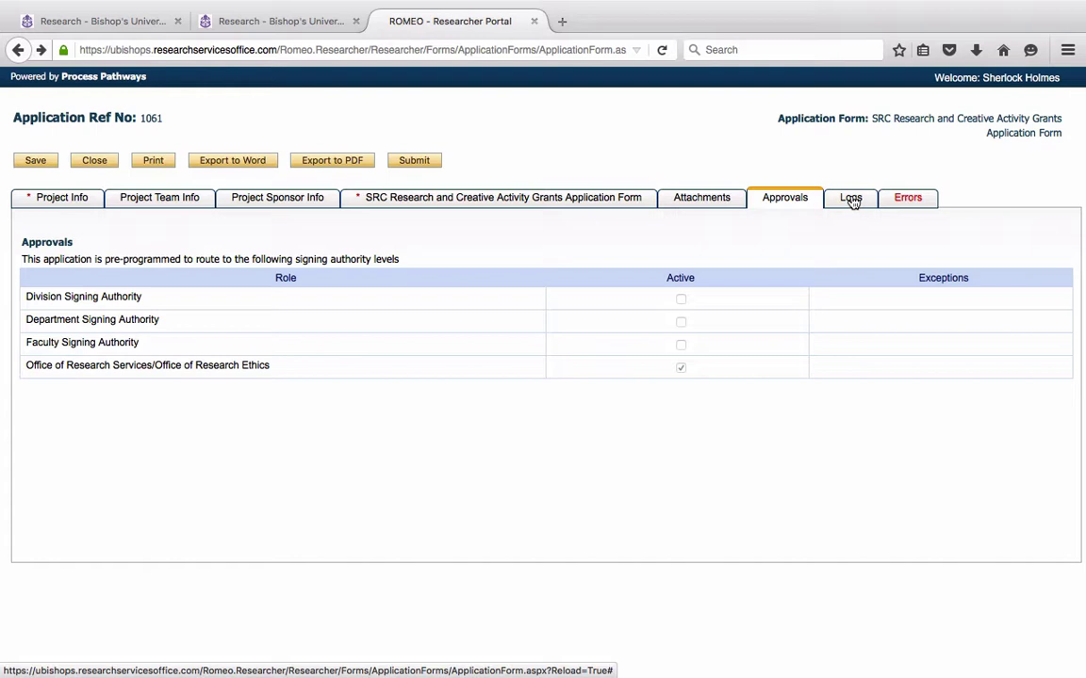
pyautogui.click(851, 203)
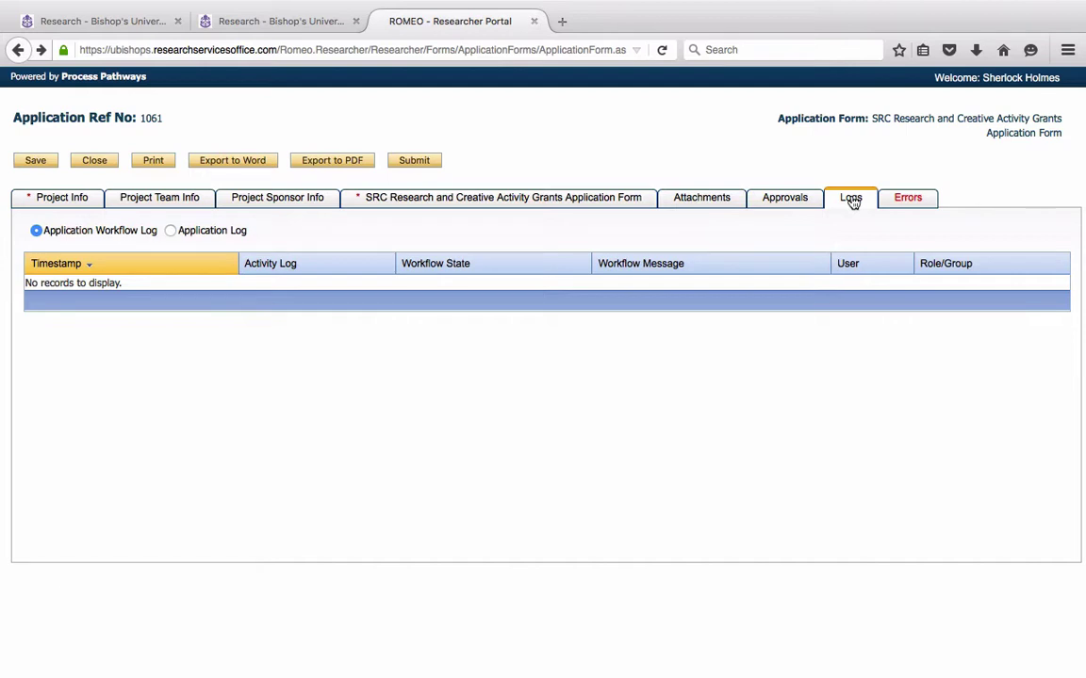
pyautogui.click(905, 200)
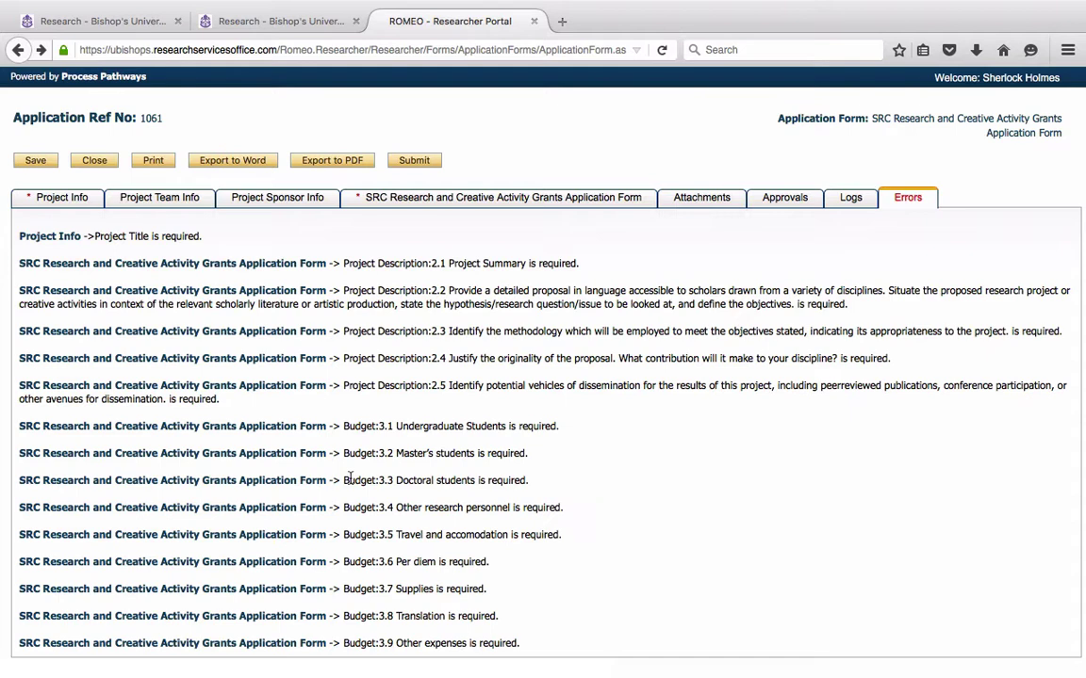
pyautogui.click(425, 167)
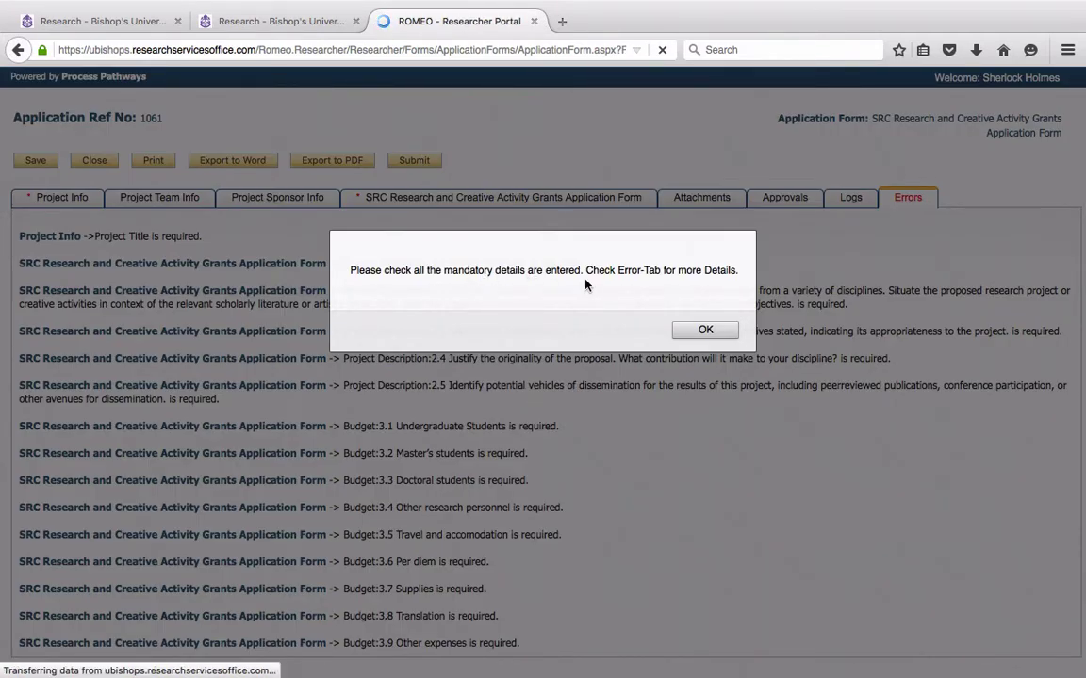
pyautogui.click(704, 331)
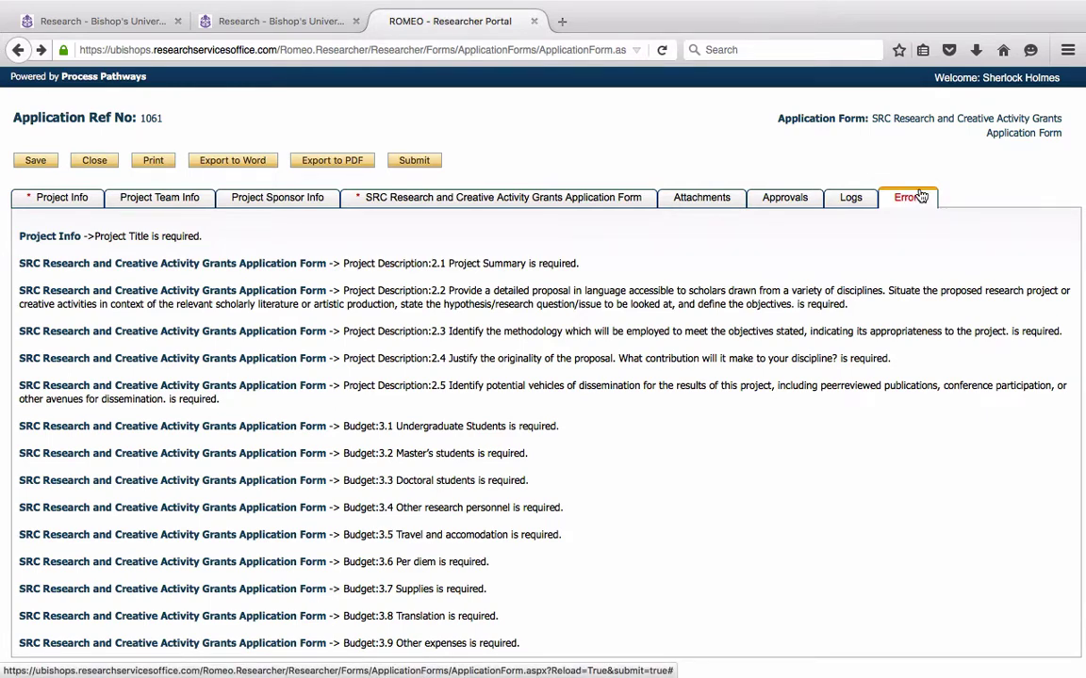
# Save and close draft 1061, then delete it from the Drafts list, leaving only Ref No 1060
pyautogui.click(95, 162)
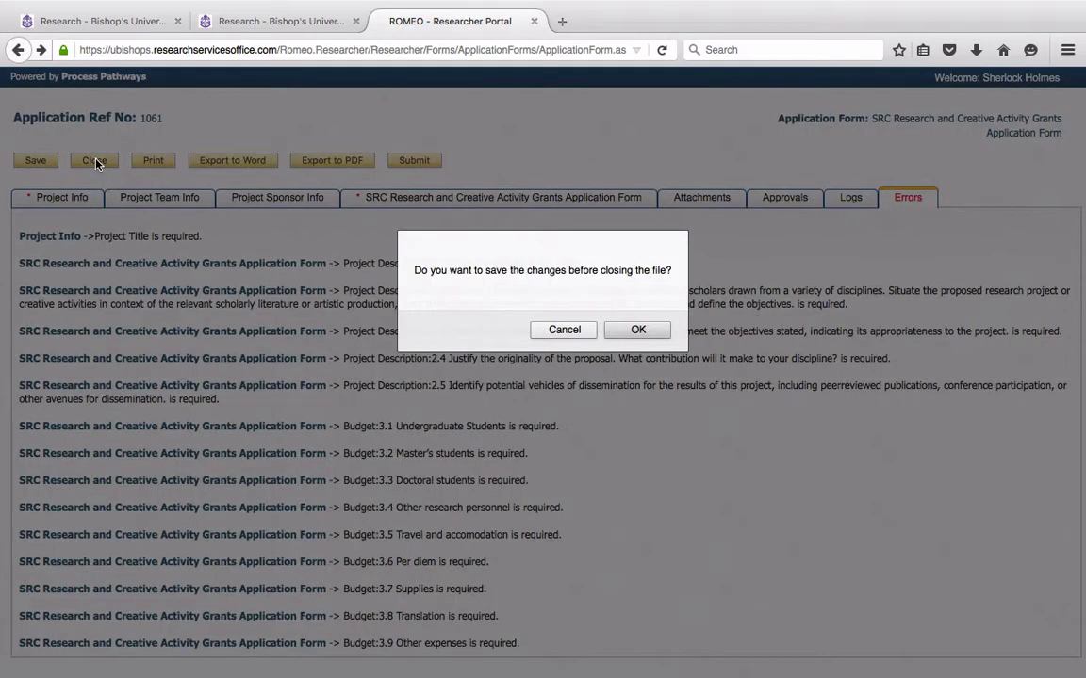
pyautogui.click(638, 331)
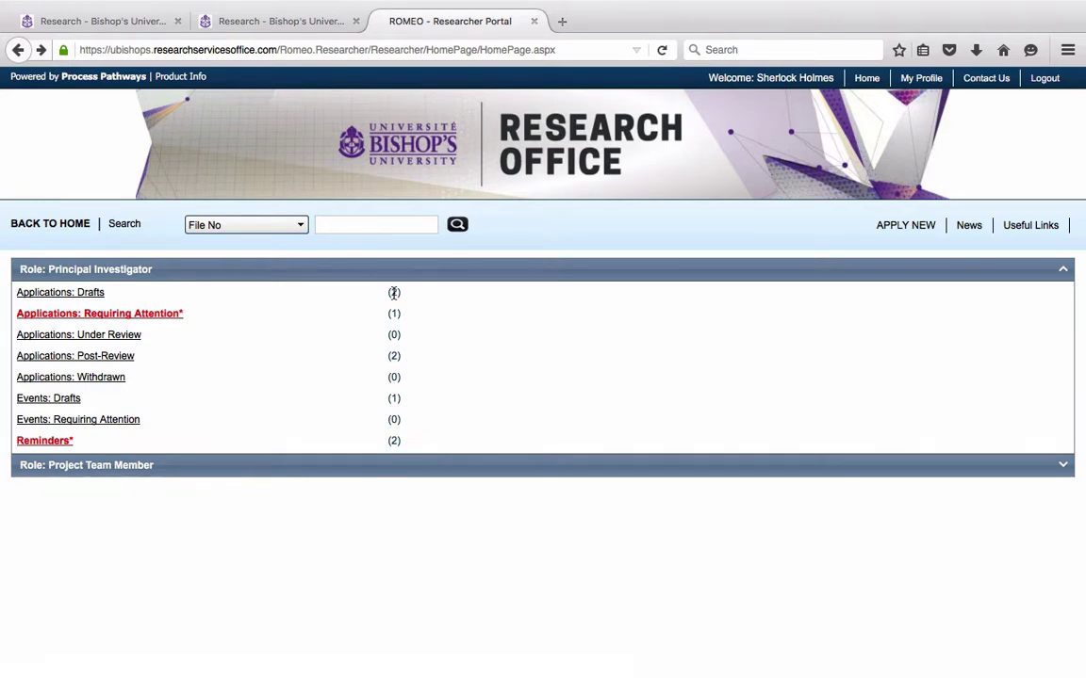
pyautogui.click(85, 298)
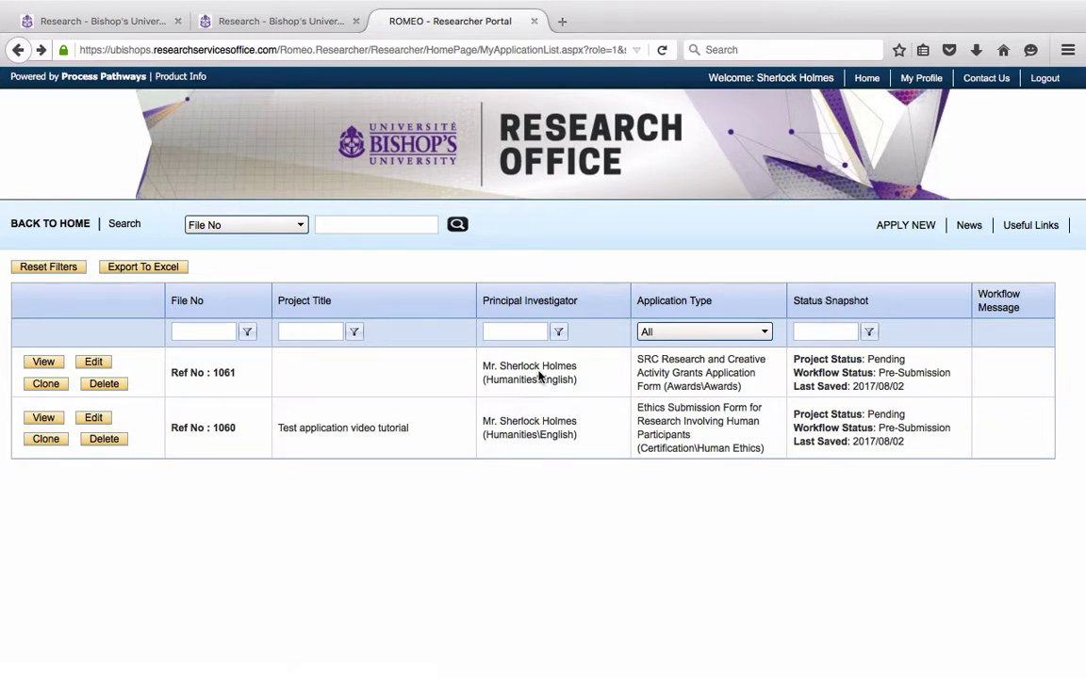
pyautogui.click(103, 384)
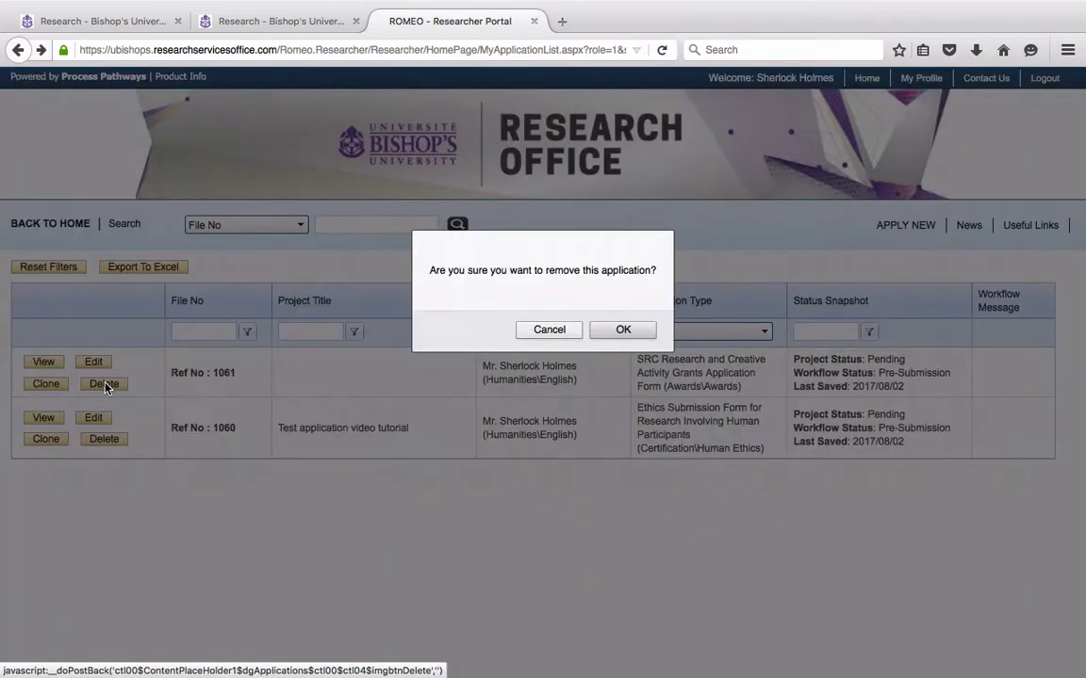
pyautogui.click(615, 328)
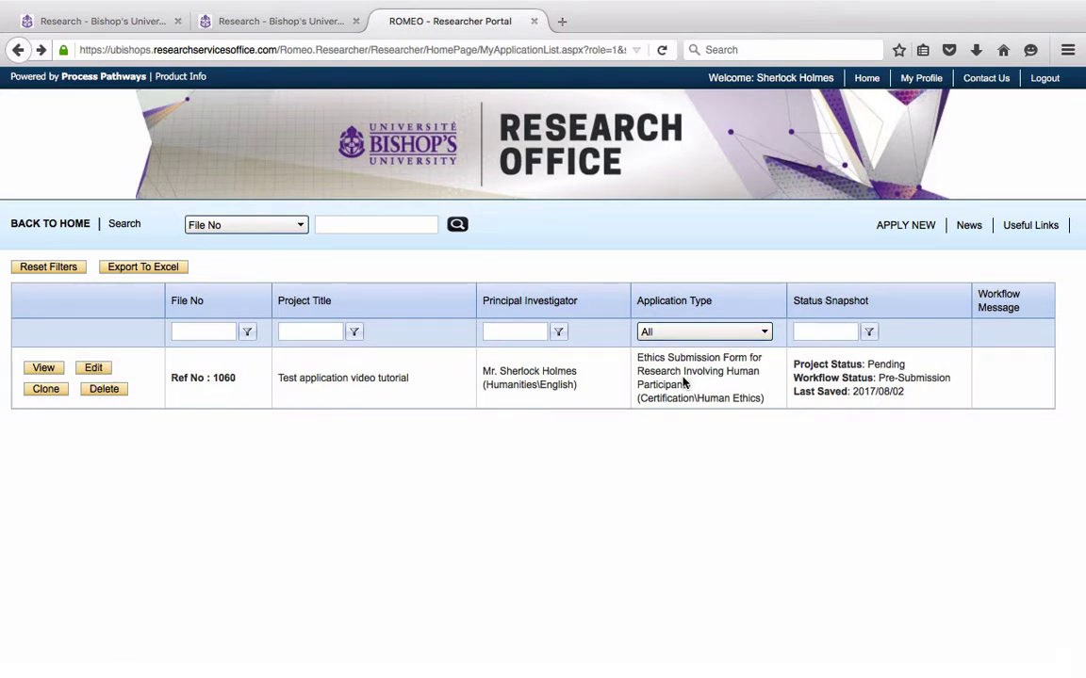
# Open draft 1060 for editing and scroll down to its empty Related Awards section
pyautogui.click(92, 371)
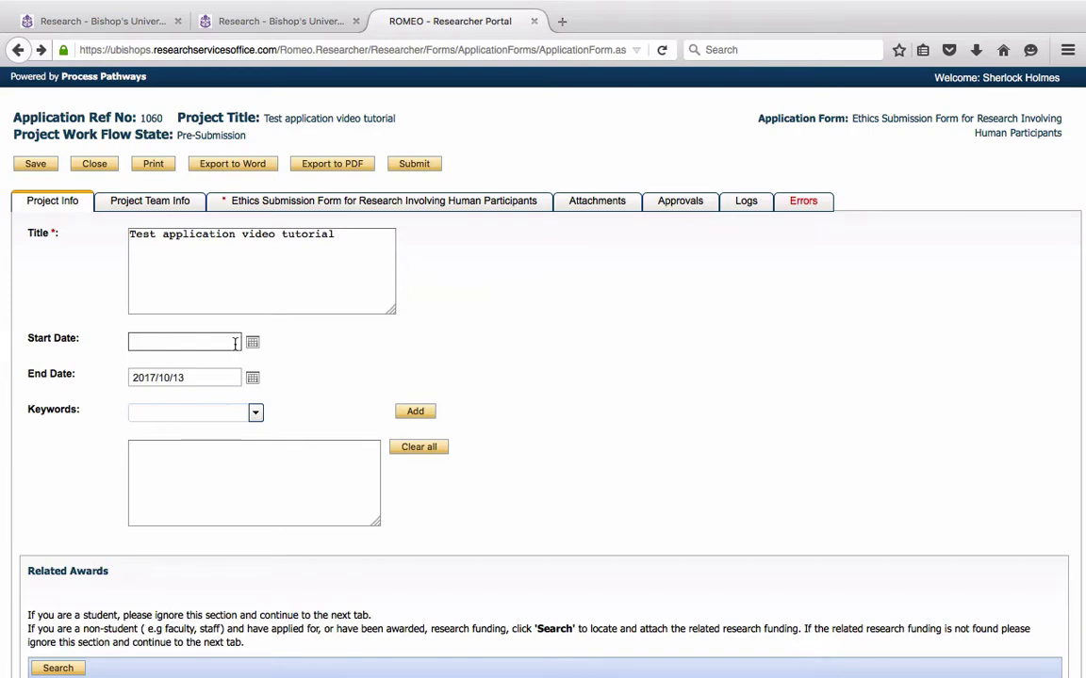
pyautogui.scroll(-1, 686, 358)
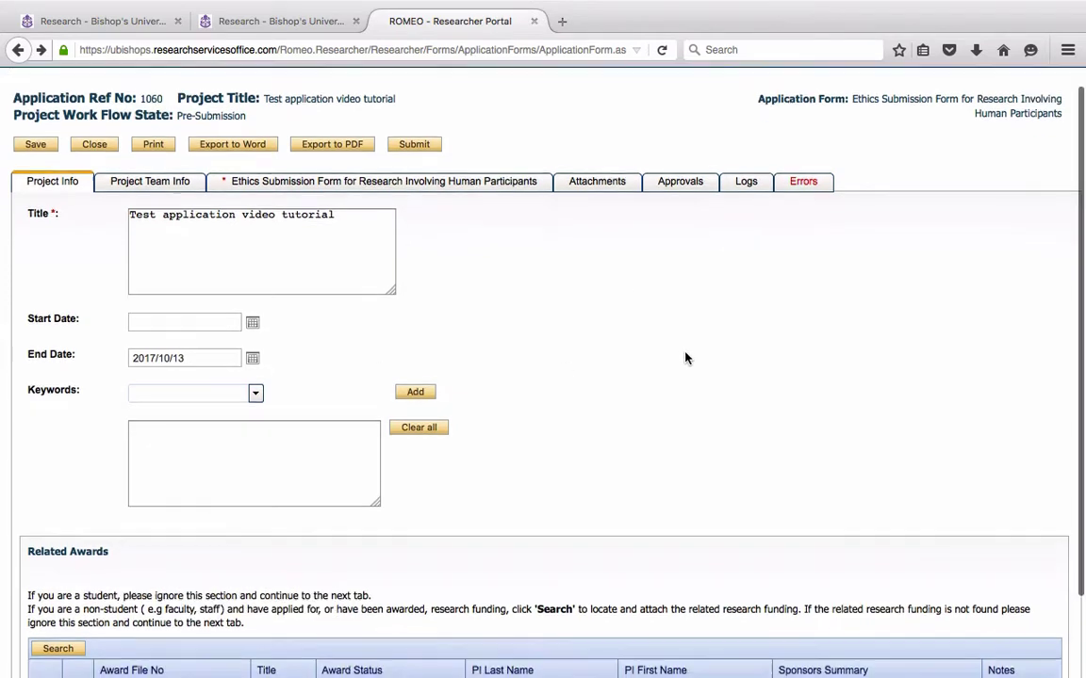
pyautogui.scroll(-2, 686, 358)
pyautogui.scroll(-1, 686, 358)
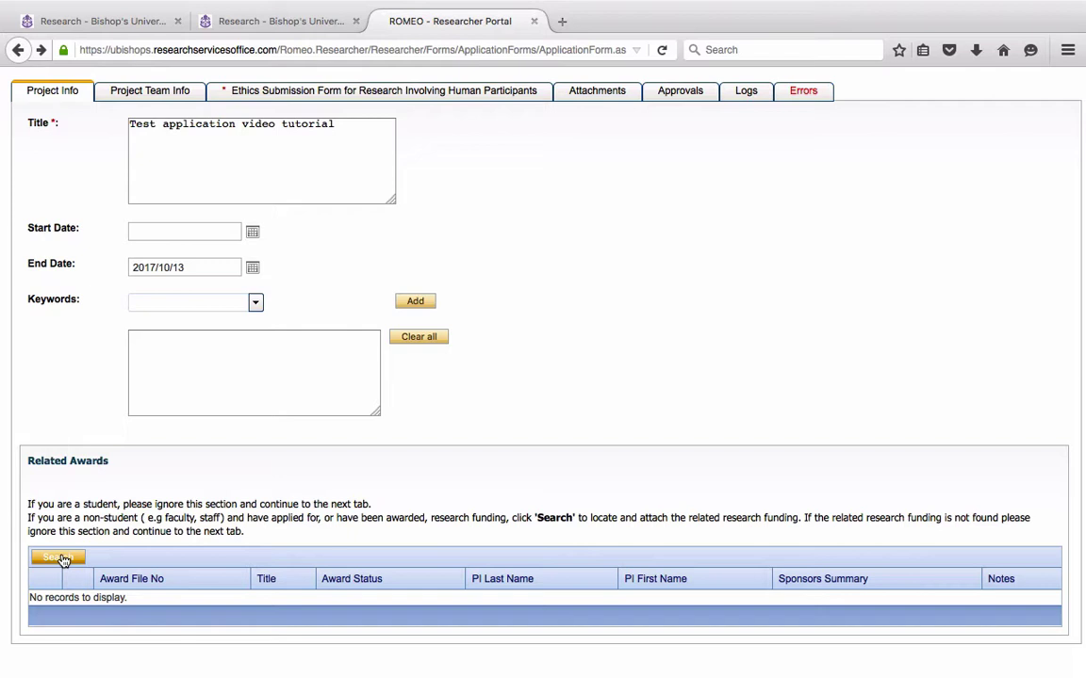
pyautogui.click(62, 559)
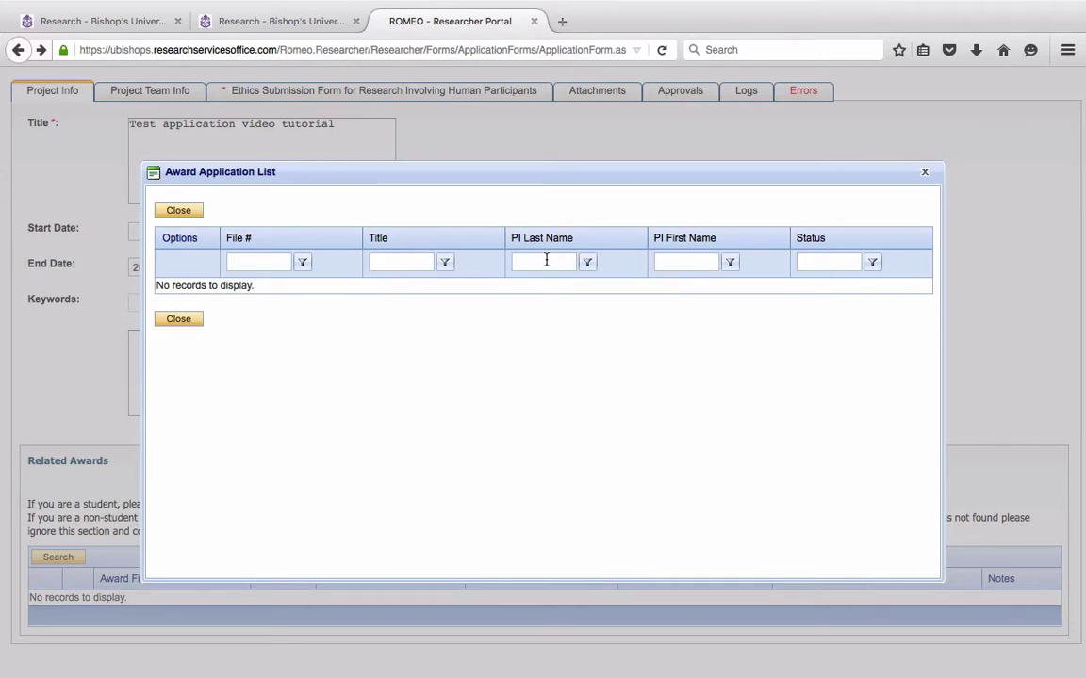
pyautogui.click(547, 265)
pyautogui.write('Holmes')
pyautogui.click(171, 321)
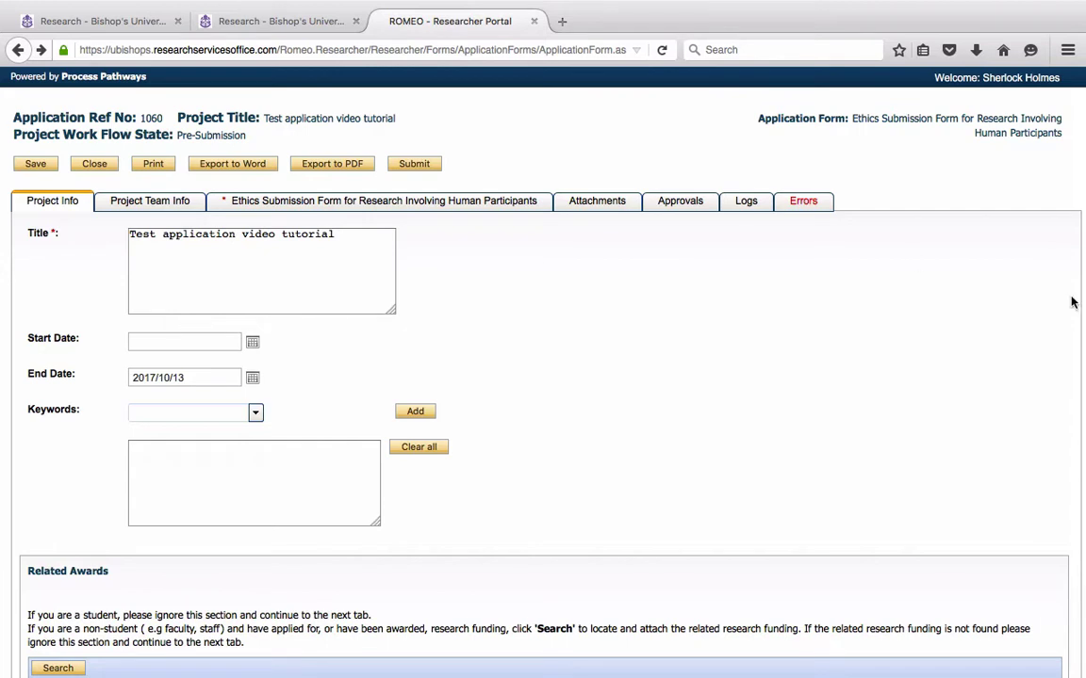
pyautogui.scroll(-2, 1040, 274)
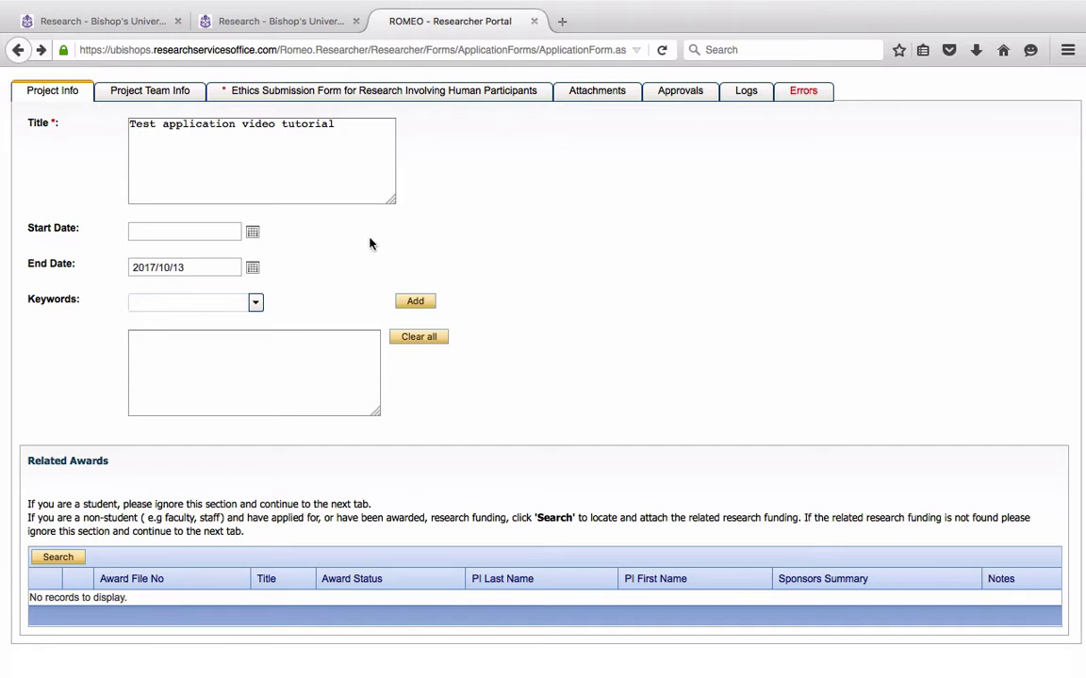
# Open the application's Project Team details and scroll through the member information
pyautogui.click(160, 99)
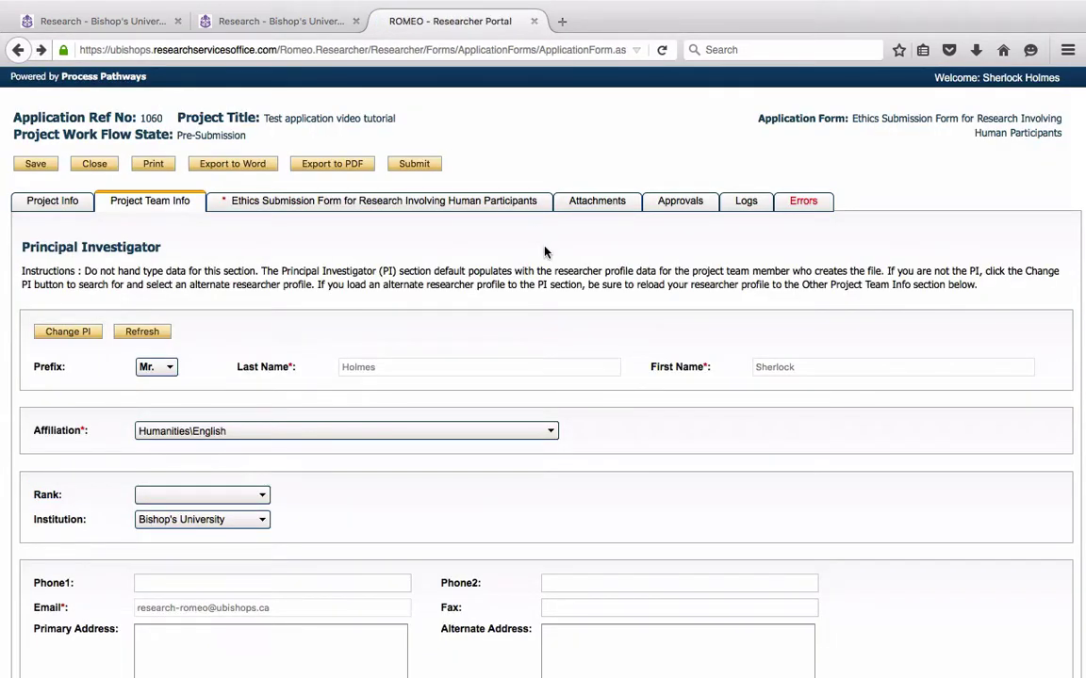
pyautogui.scroll(-3, 534, 320)
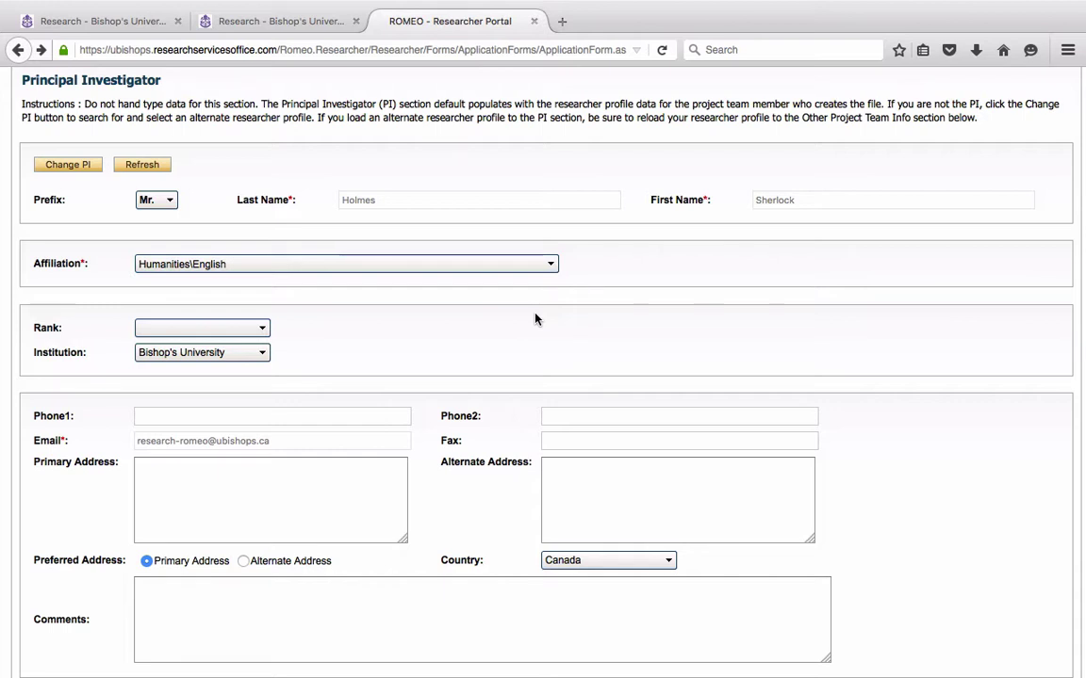
pyautogui.scroll(-2, 535, 319)
pyautogui.scroll(5, 535, 319)
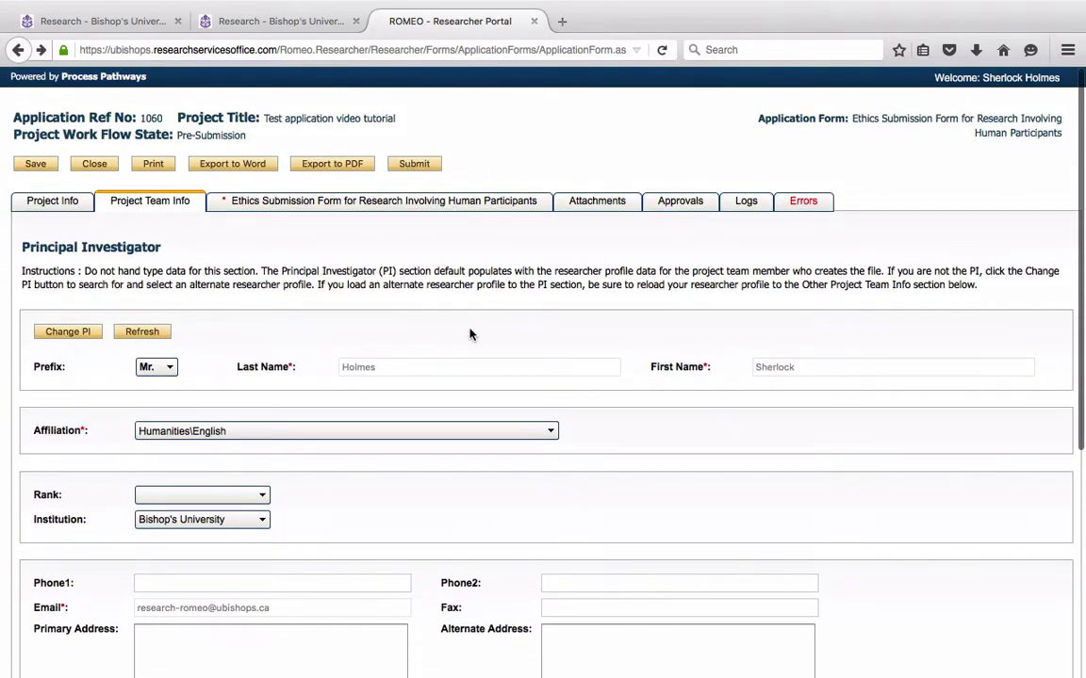
pyautogui.scroll(-3, 469, 335)
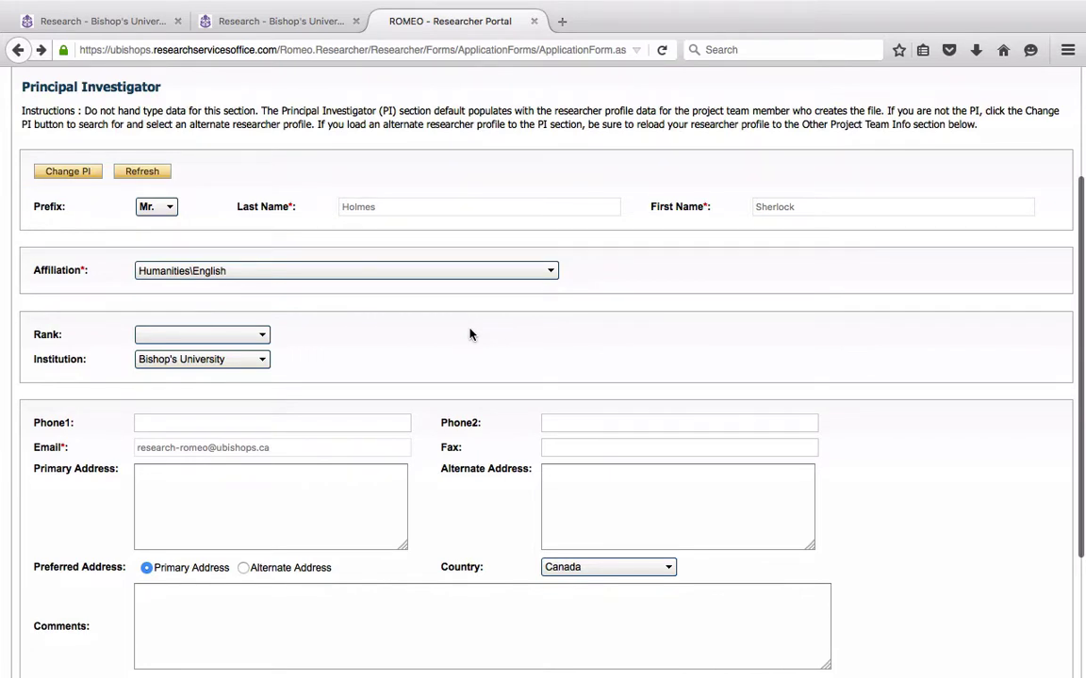
# Dismiss the browser back-navigation warning and open a blank Add New team member form
pyautogui.click(70, 175)
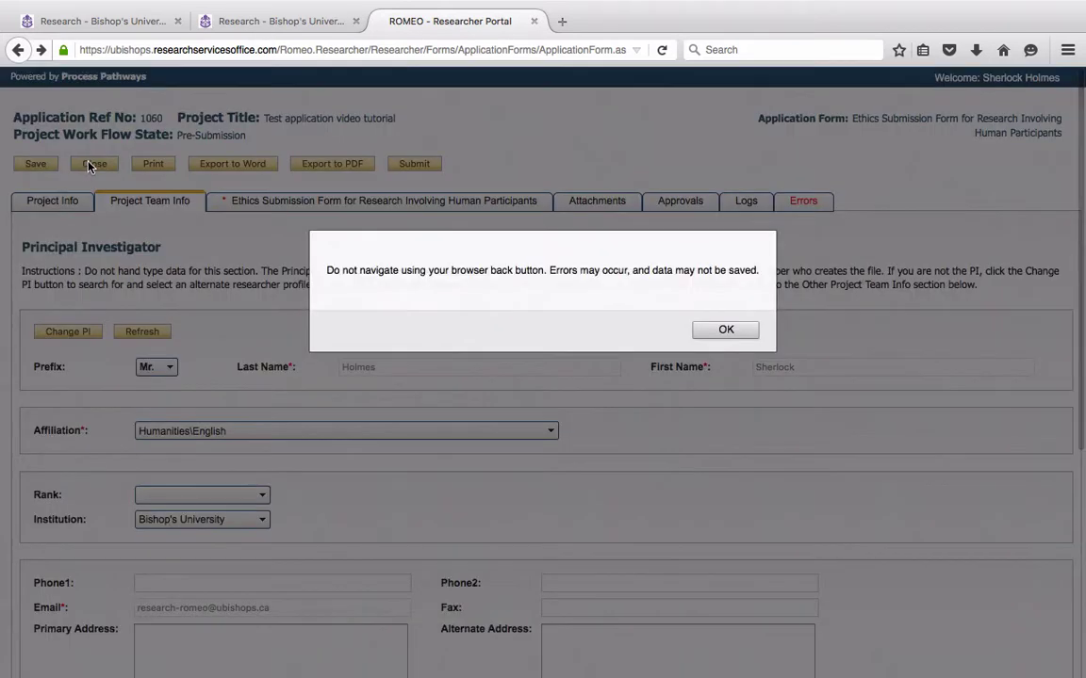
pyautogui.click(722, 330)
pyautogui.scroll(-5, 714, 335)
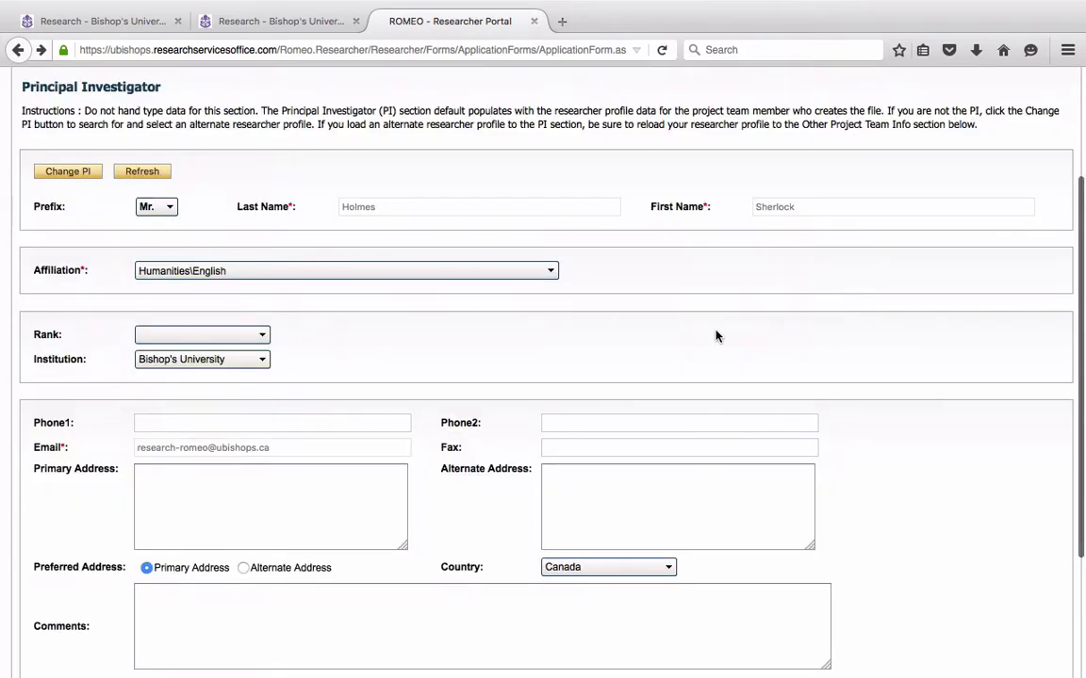
pyautogui.scroll(-2, 715, 336)
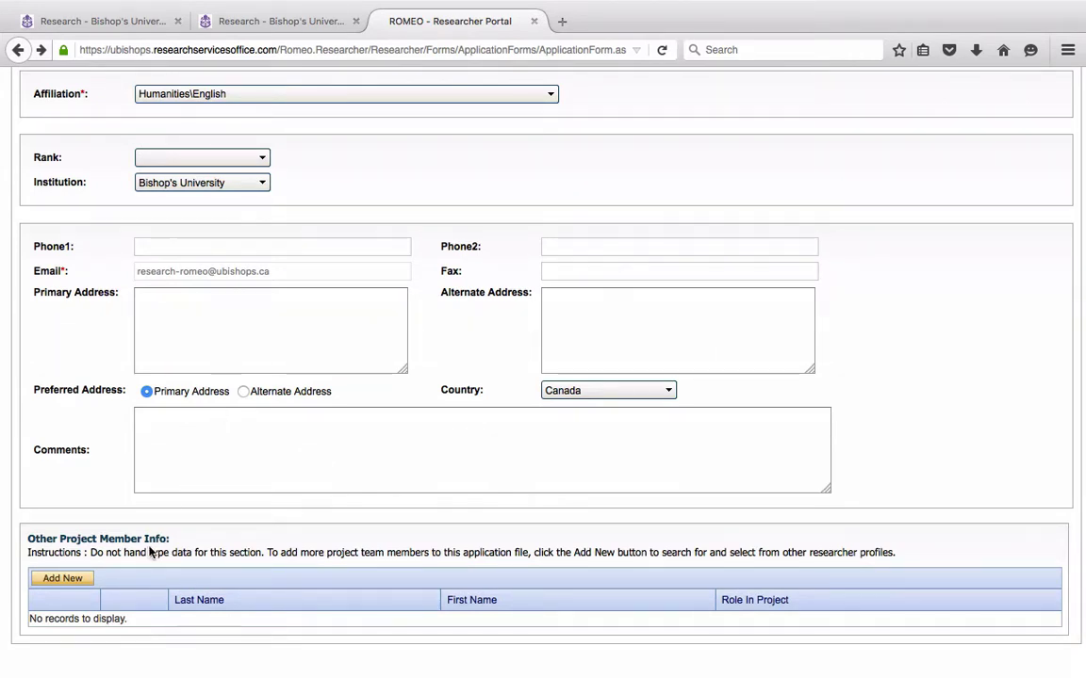
pyautogui.click(68, 582)
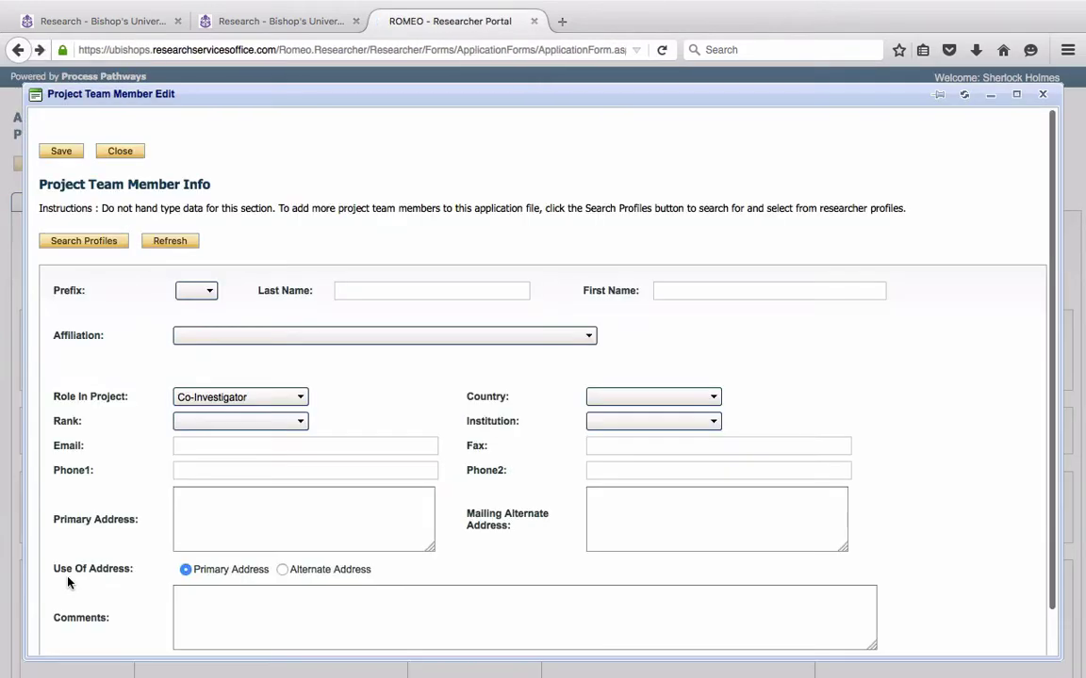
# Search profiles by the member's surname, select the Biological Sciences researcher as Co-Investigator, and save
pyautogui.click(413, 290)
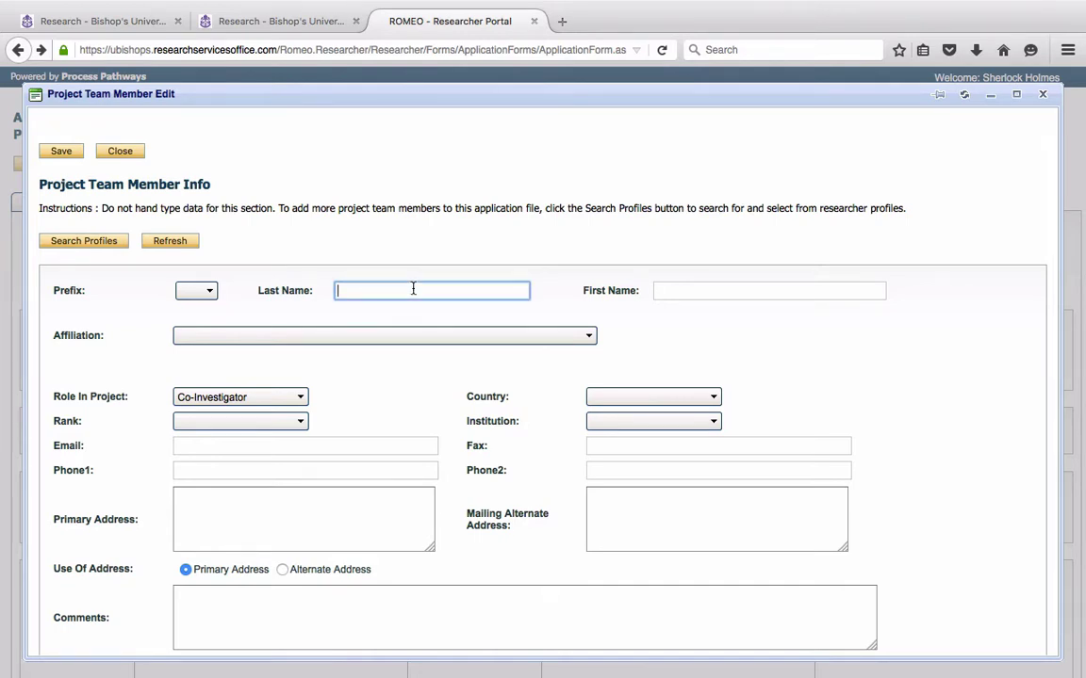
pyautogui.write('Was')
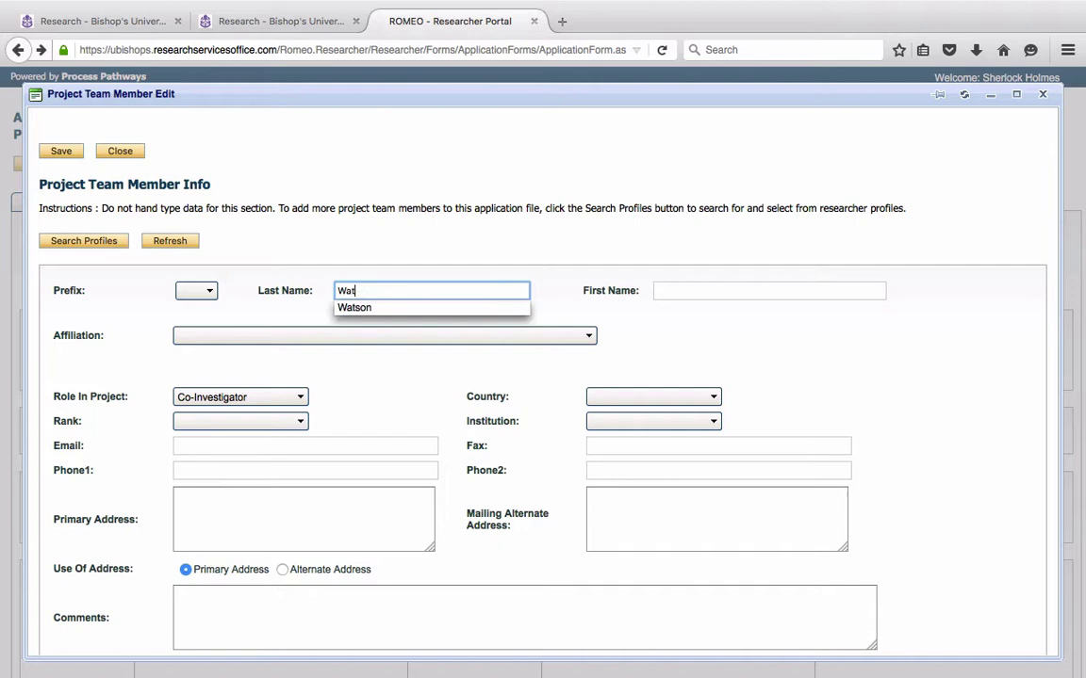
pyautogui.click(412, 308)
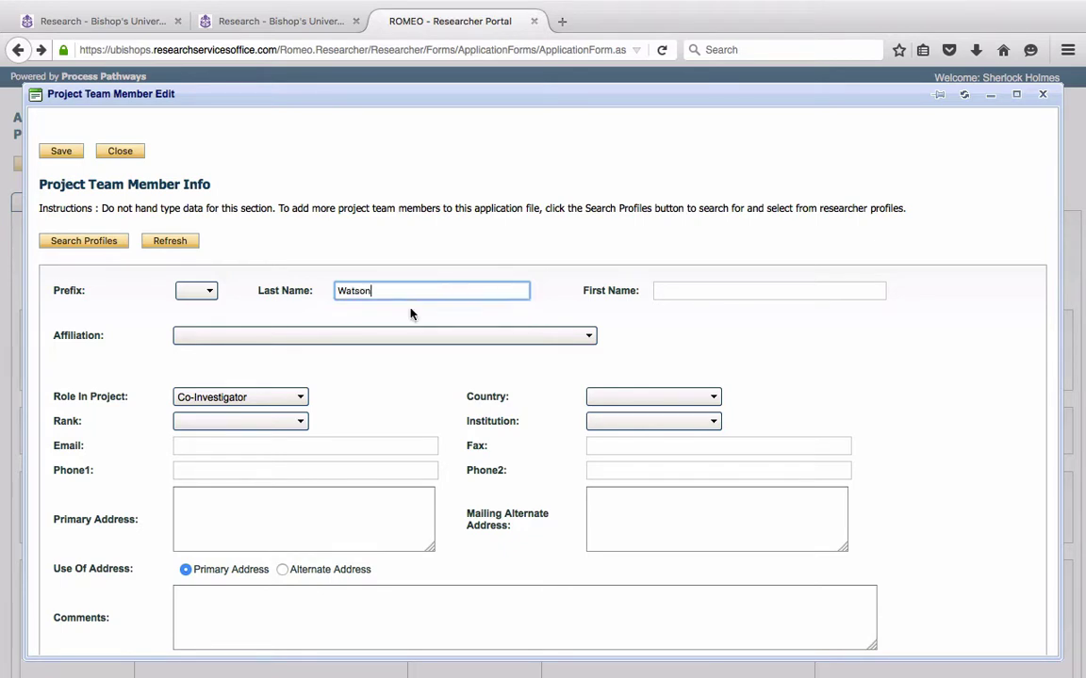
pyautogui.click(66, 241)
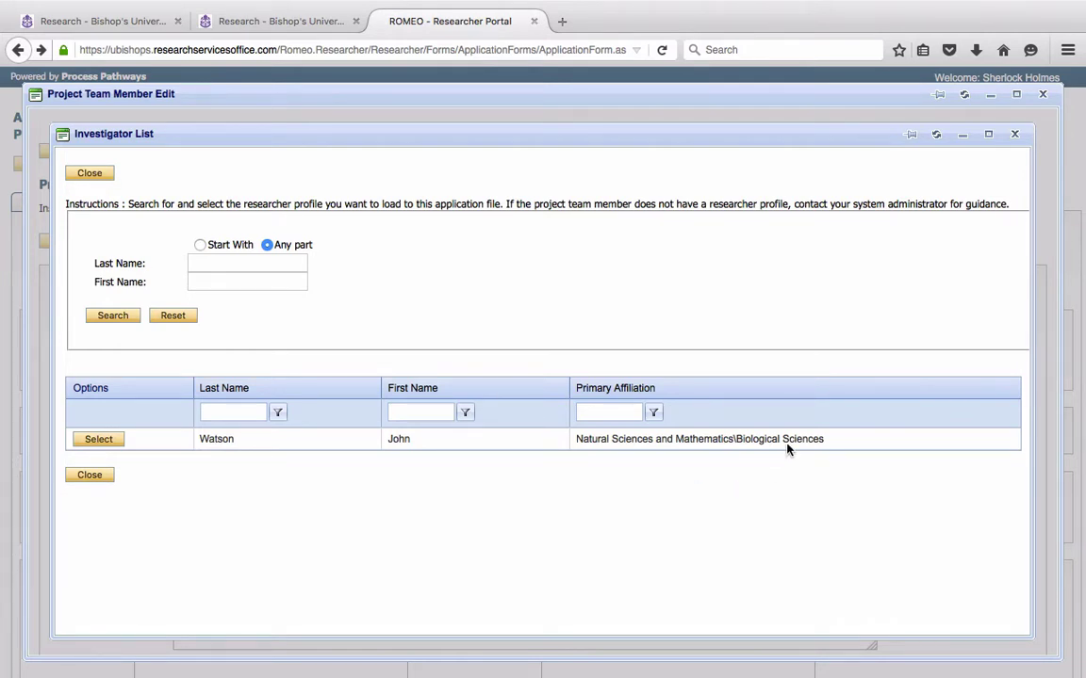
pyautogui.click(107, 447)
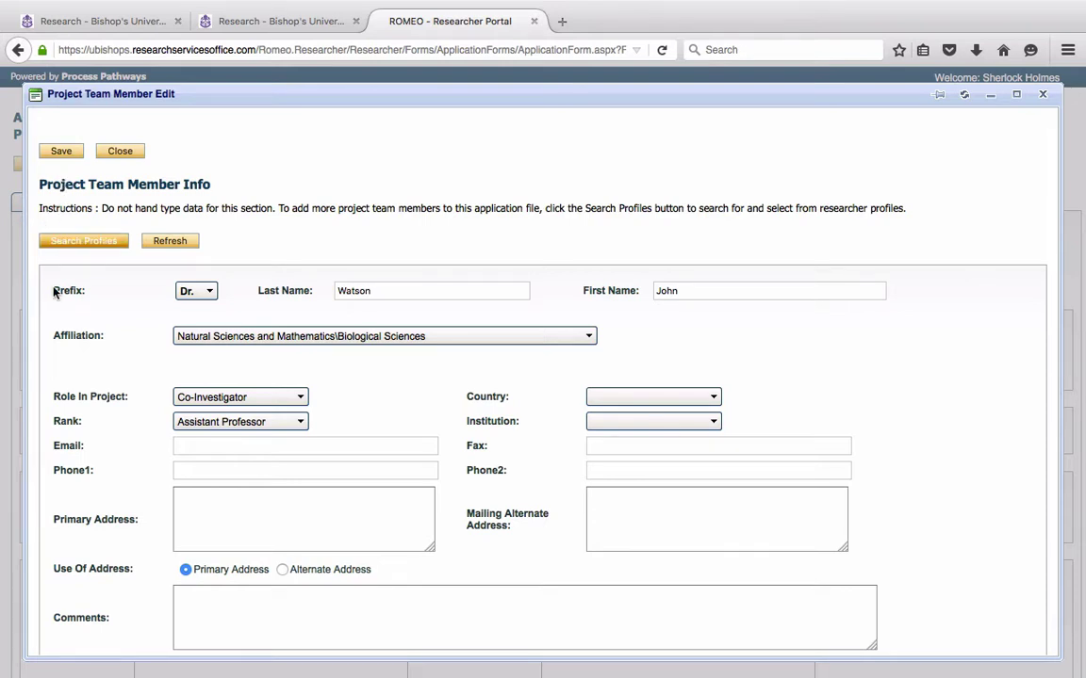
pyautogui.click(295, 401)
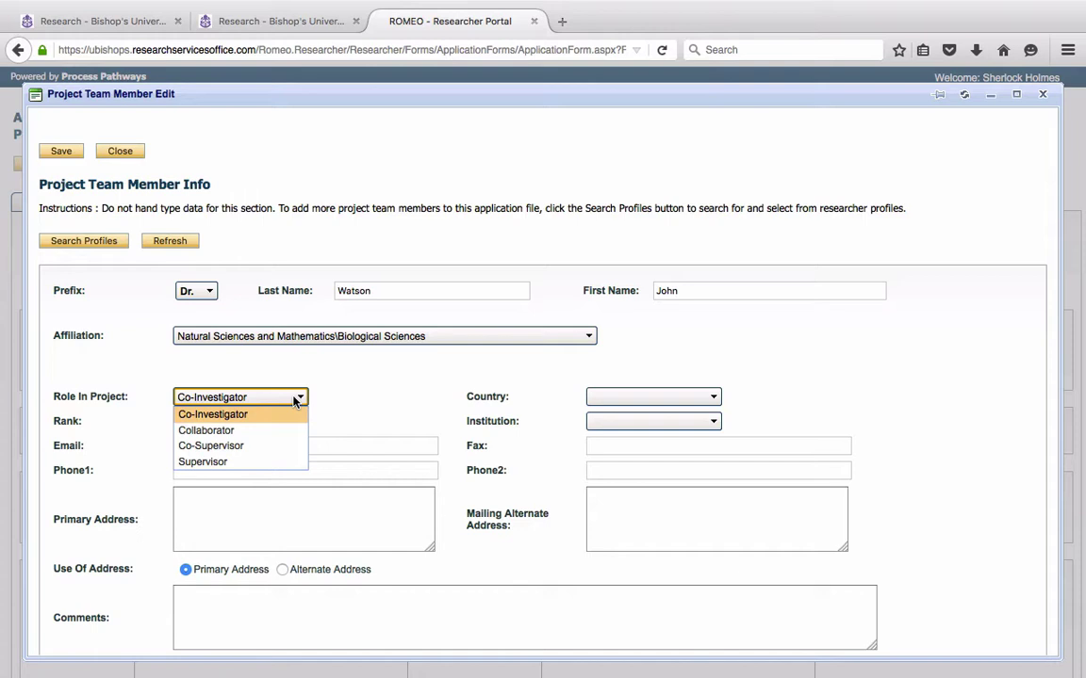
pyautogui.click(409, 369)
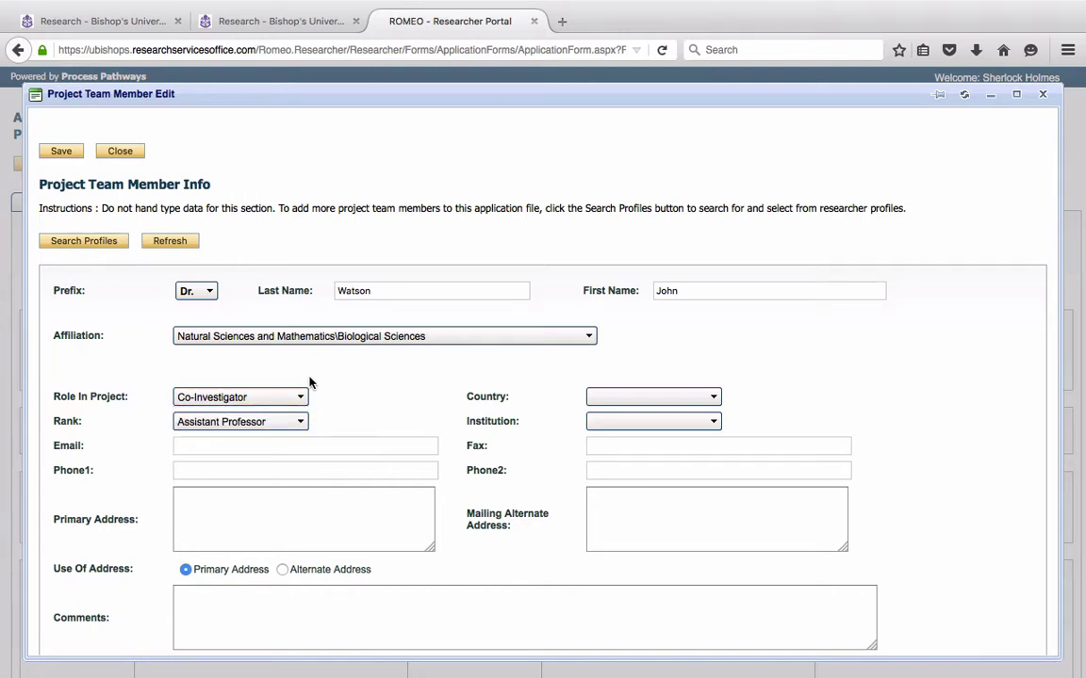
pyautogui.click(55, 154)
pyautogui.click(119, 152)
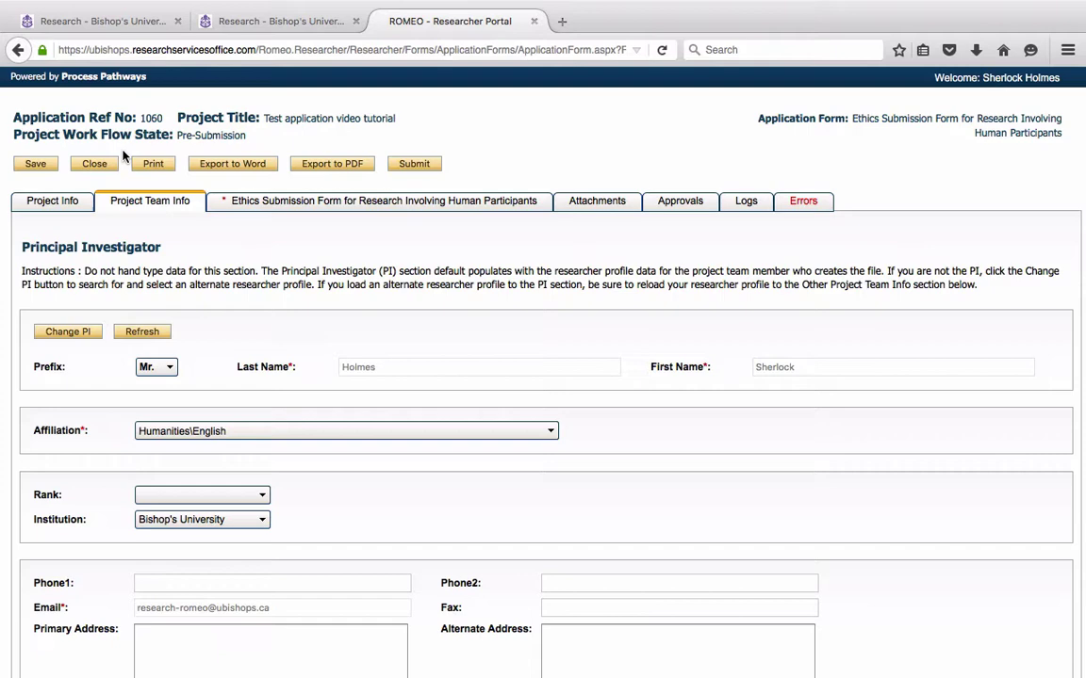
# Page through the ethics form's Research Protocol, Informed Consent, Proportionality and Privacy sections
pyautogui.click(389, 206)
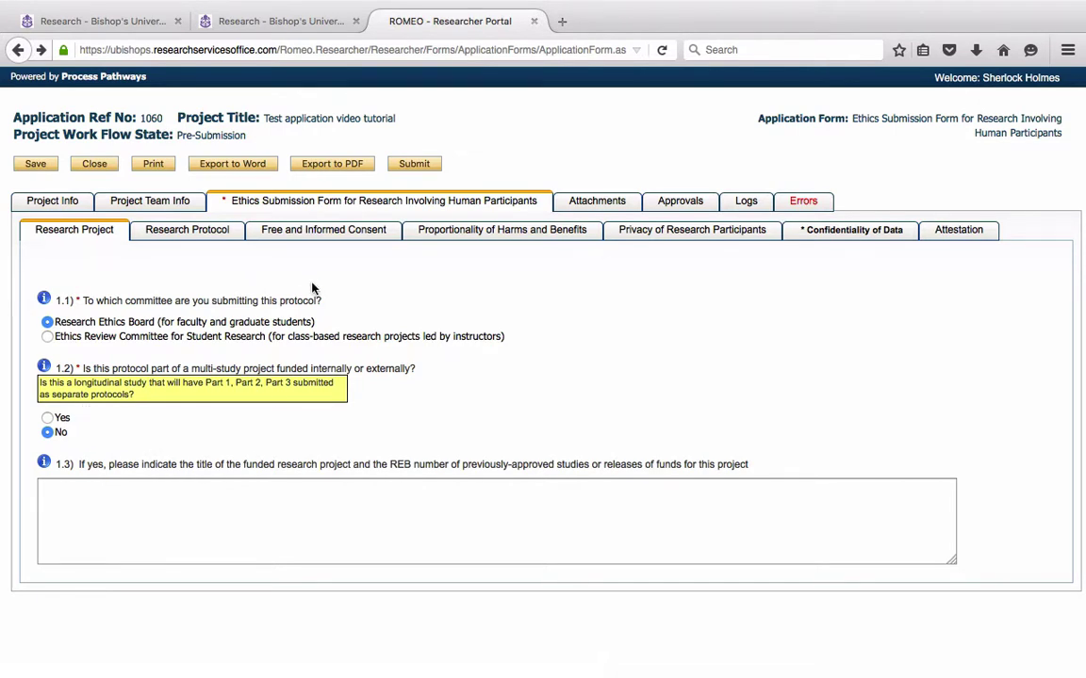
pyautogui.click(218, 238)
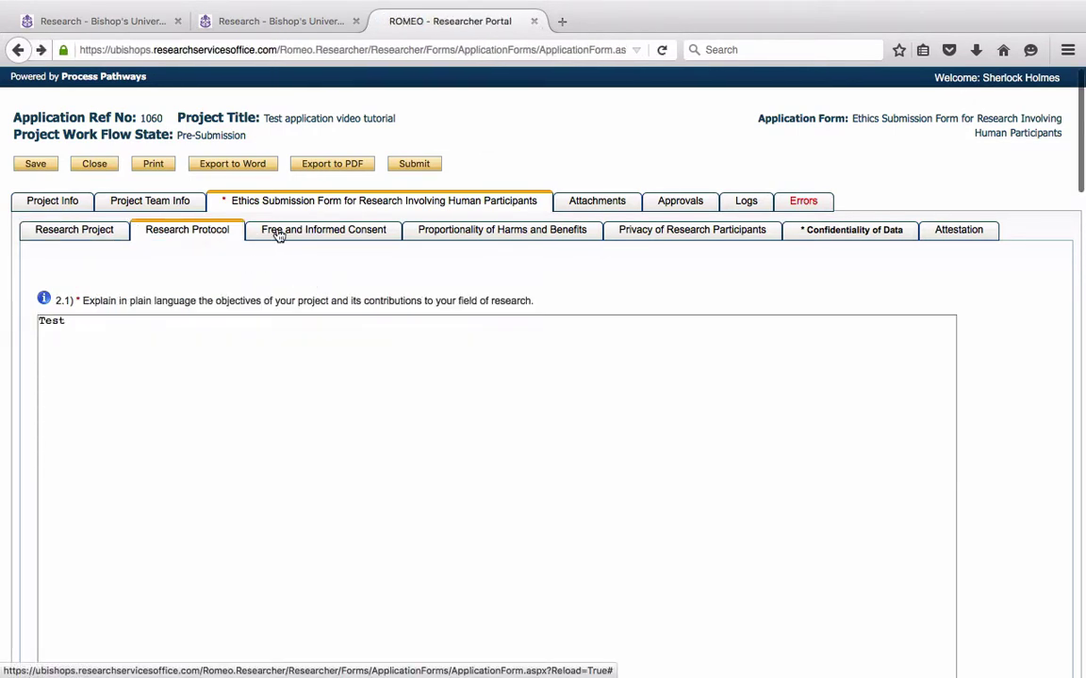
pyautogui.click(307, 230)
pyautogui.click(461, 230)
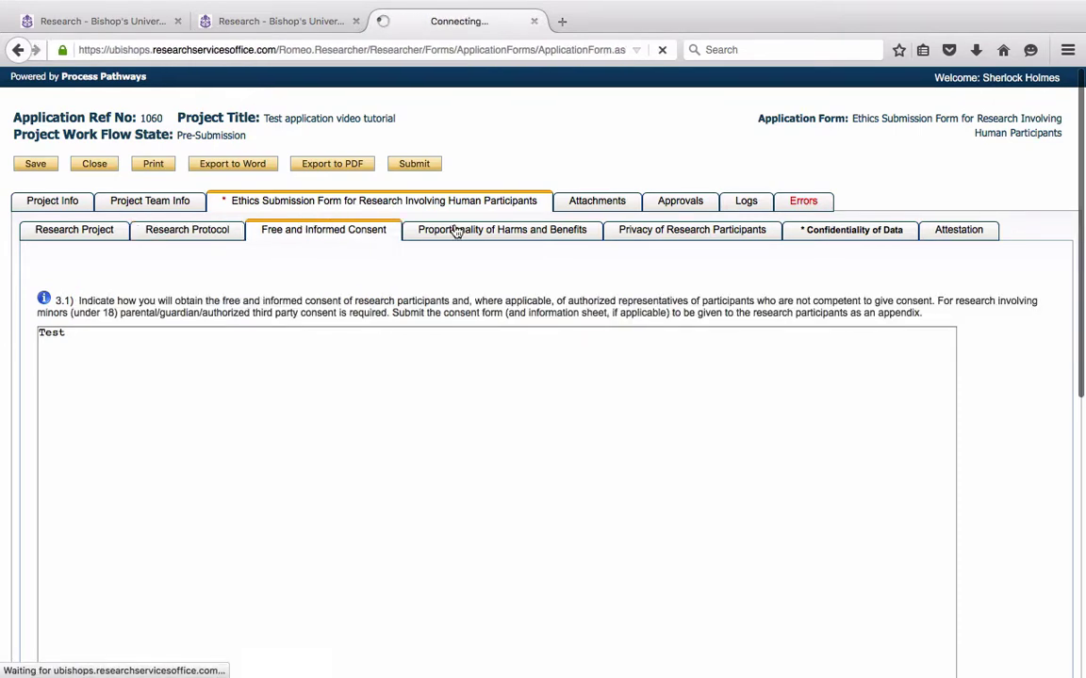
pyautogui.click(672, 234)
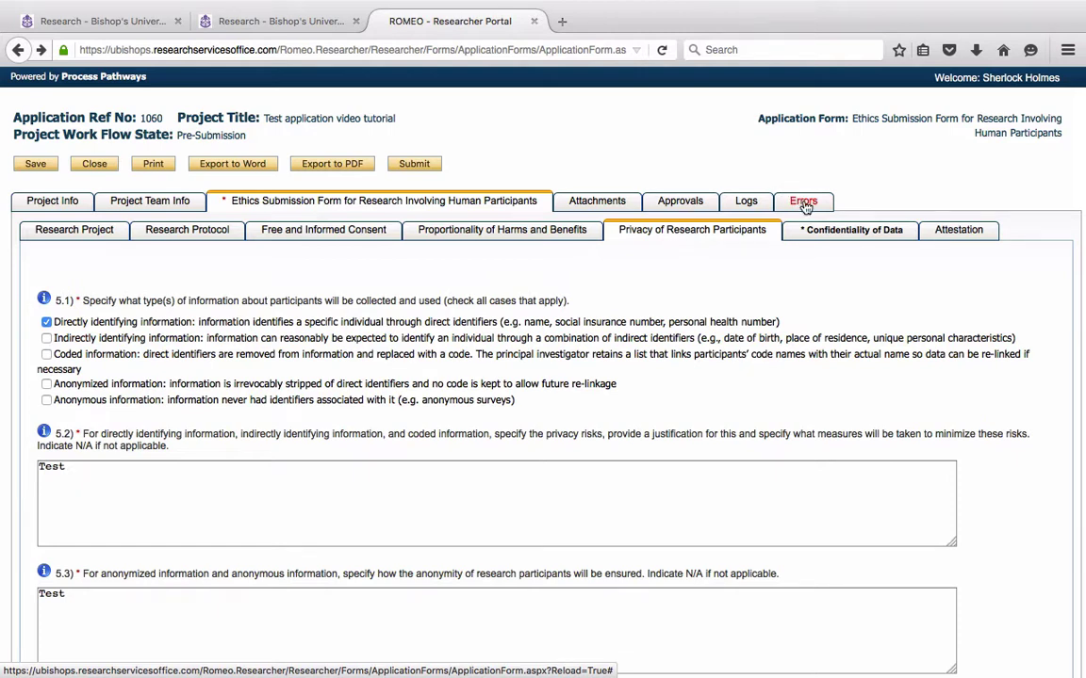
# Answer Confidentiality of Data question 6.1 with 'Test' and recheck that no errors remain
pyautogui.click(804, 202)
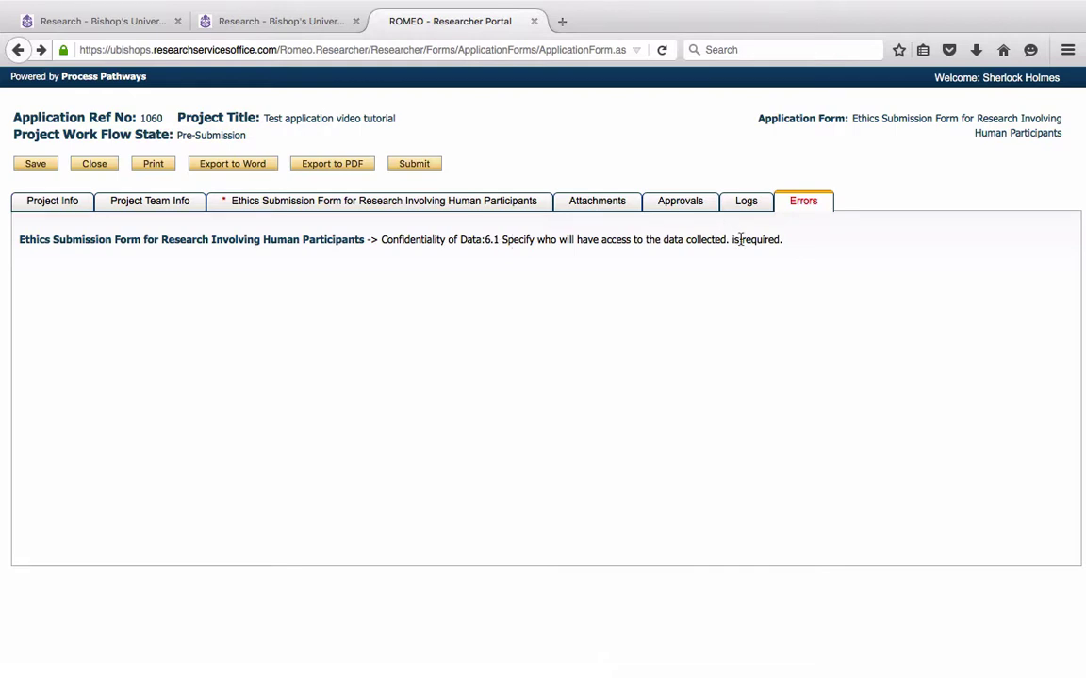
pyautogui.click(461, 209)
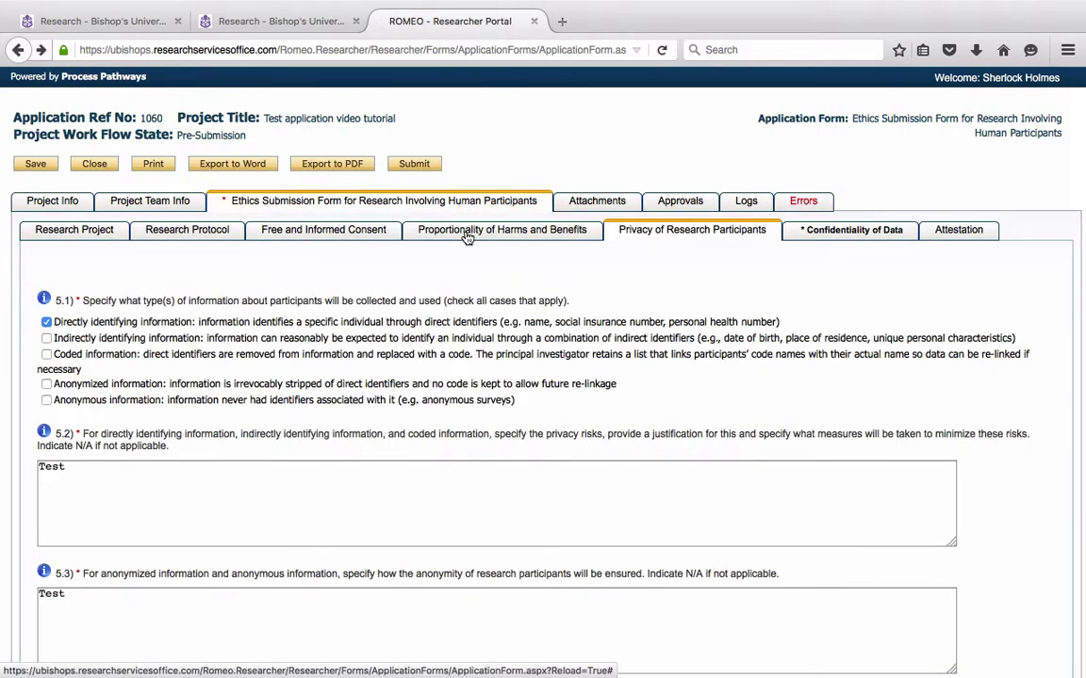
pyautogui.click(829, 232)
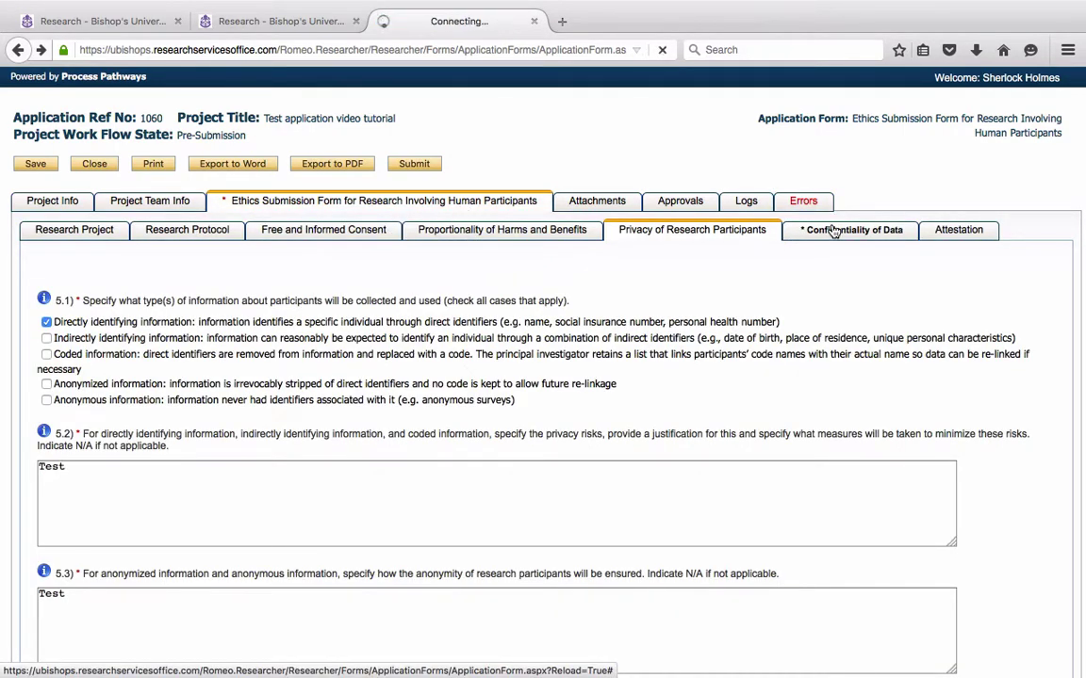
pyautogui.click(122, 356)
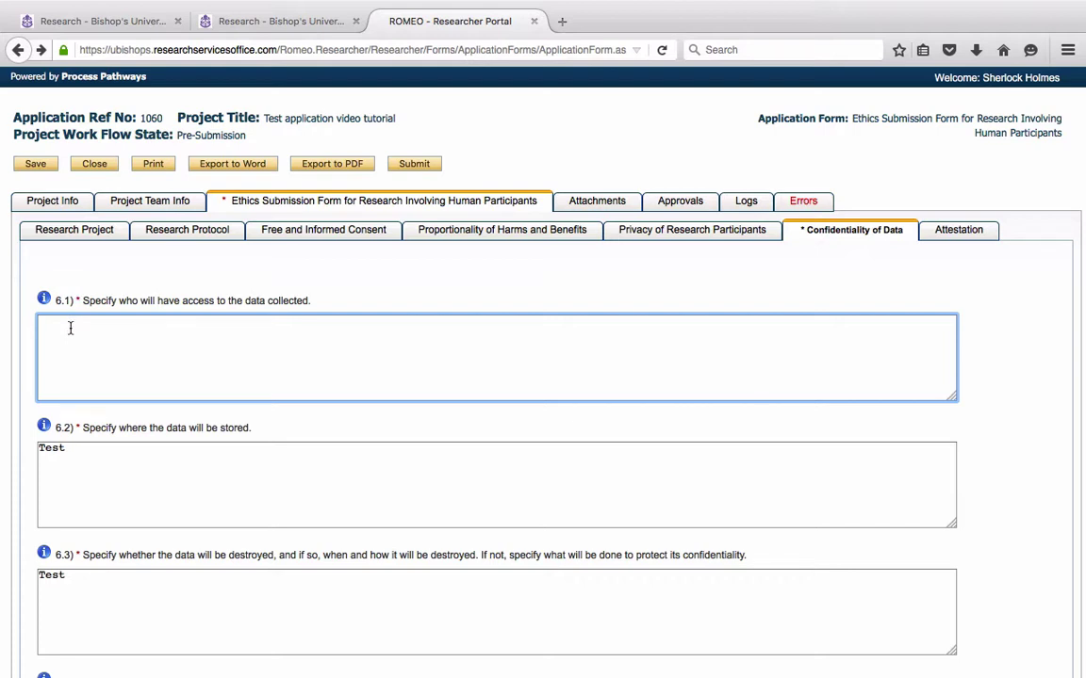
pyautogui.write('Test')
pyautogui.click(623, 286)
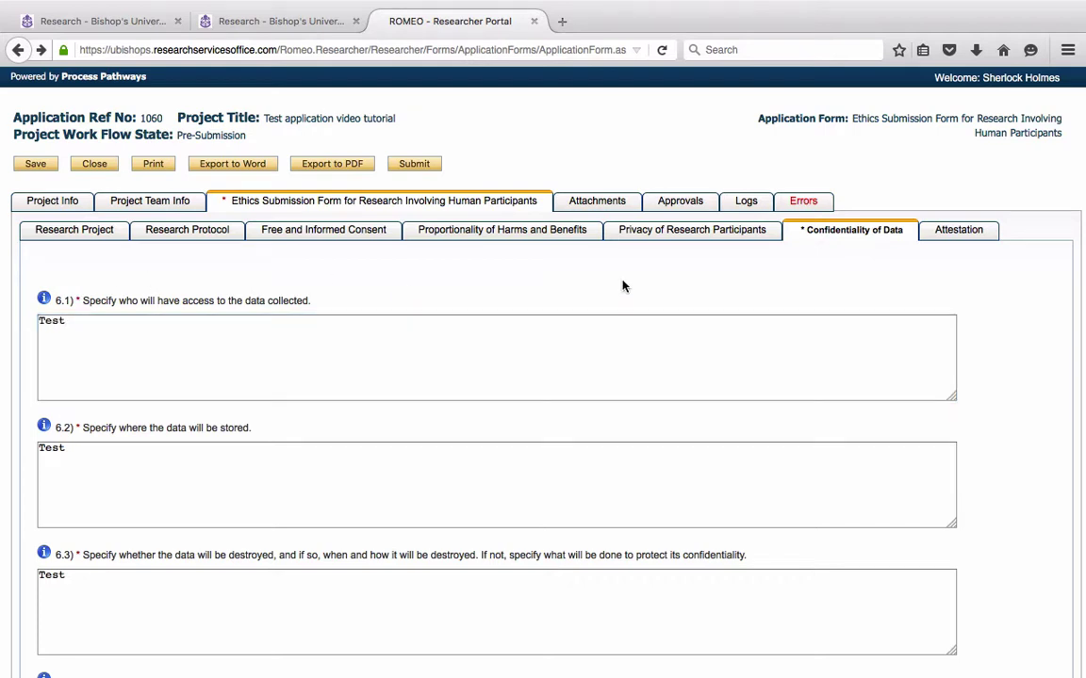
pyautogui.click(803, 206)
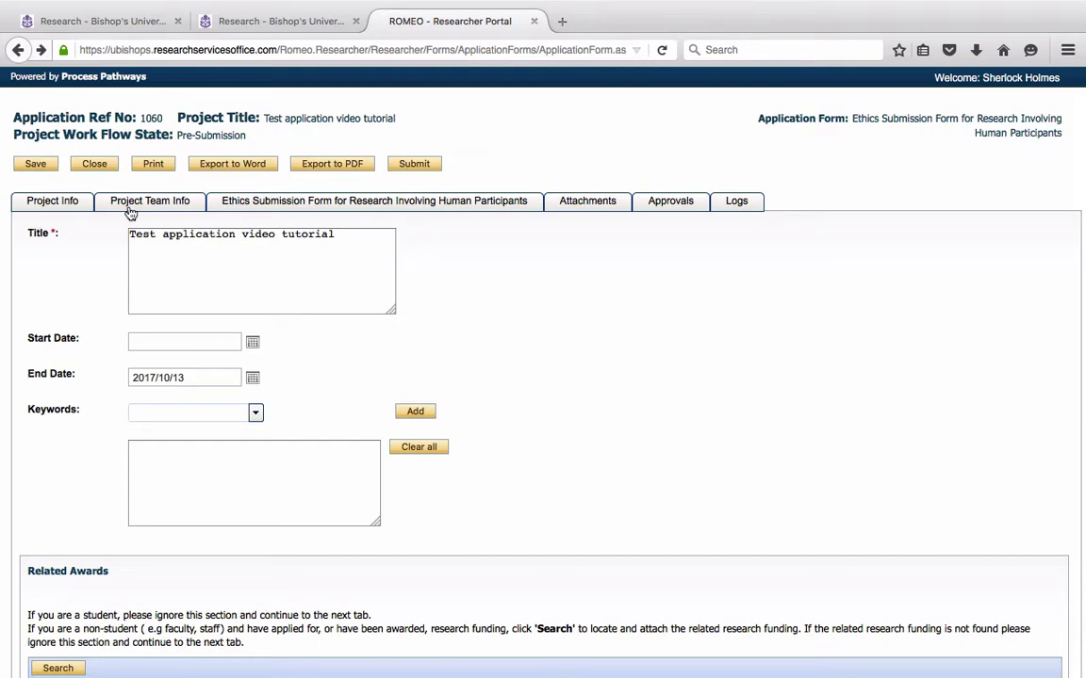
# Save application 1060 so the 'Application Saved' confirmation appears
pyautogui.click(33, 165)
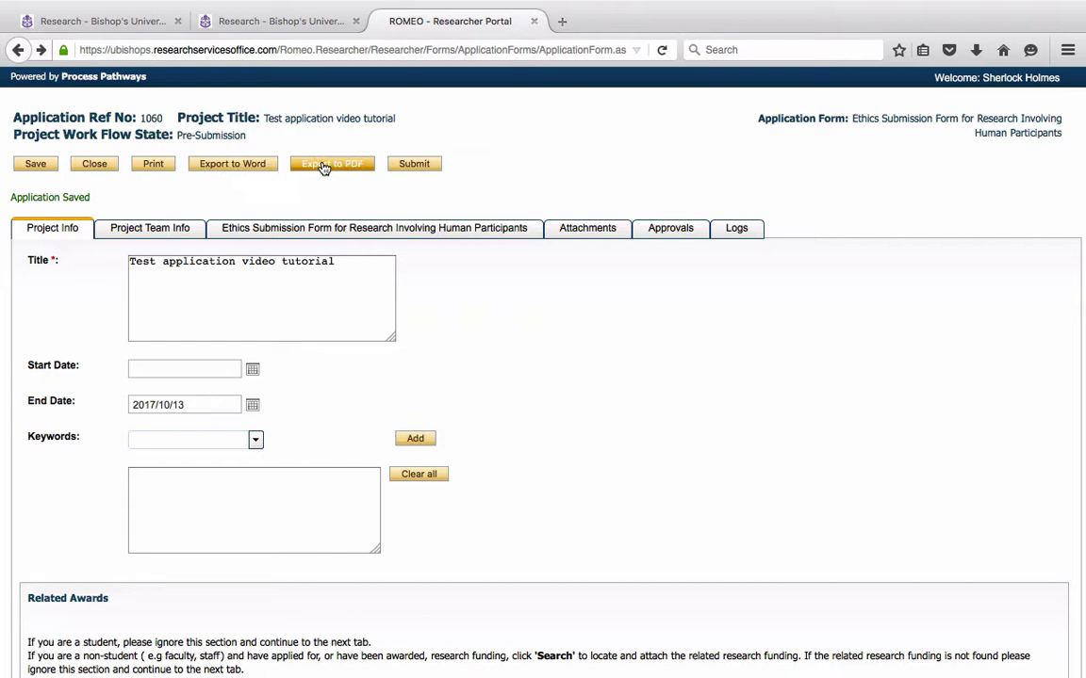
# Submit application 1060 with the comment 'Please approve my ethics application'
pyautogui.click(423, 169)
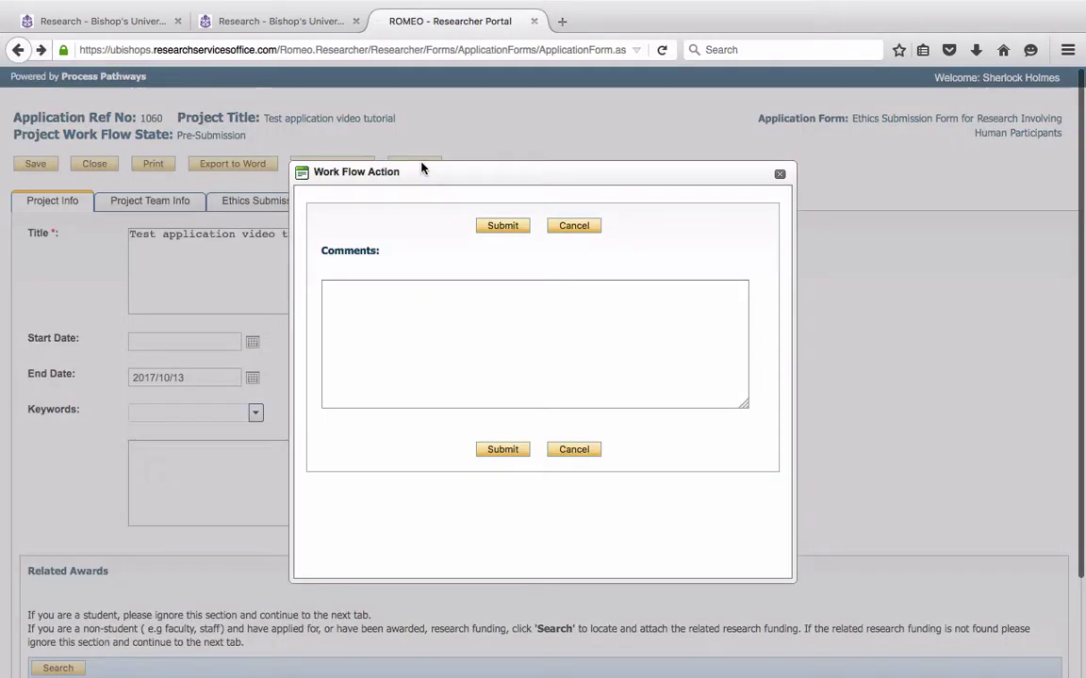
pyautogui.click(410, 303)
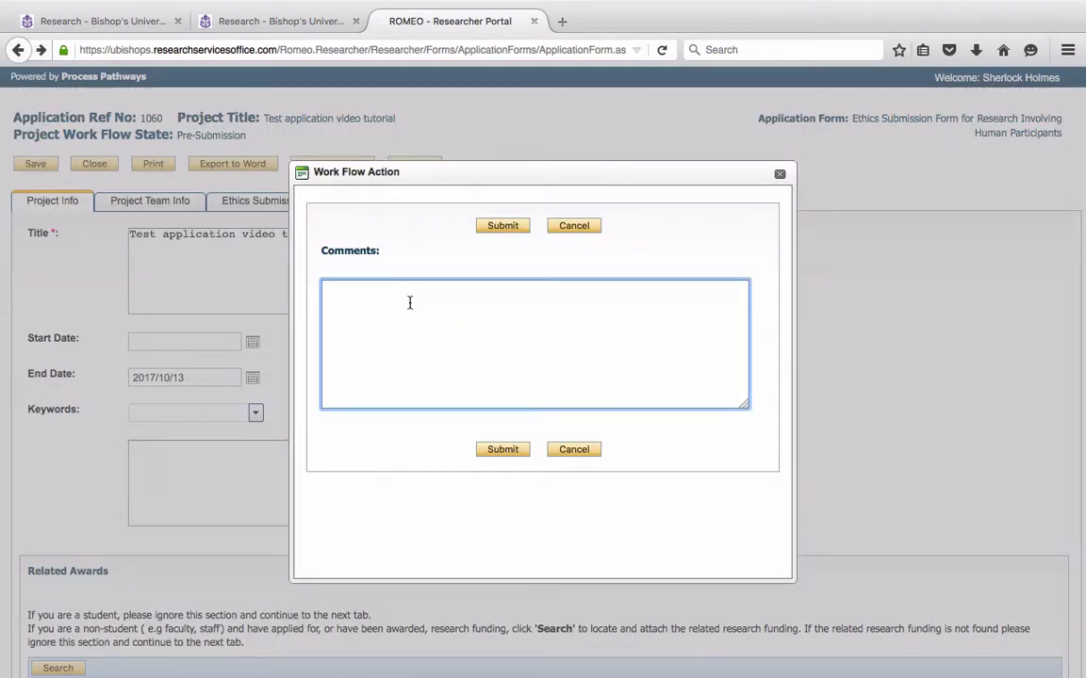
pyautogui.write('Please approva')
pyautogui.write(' my ethics ap')
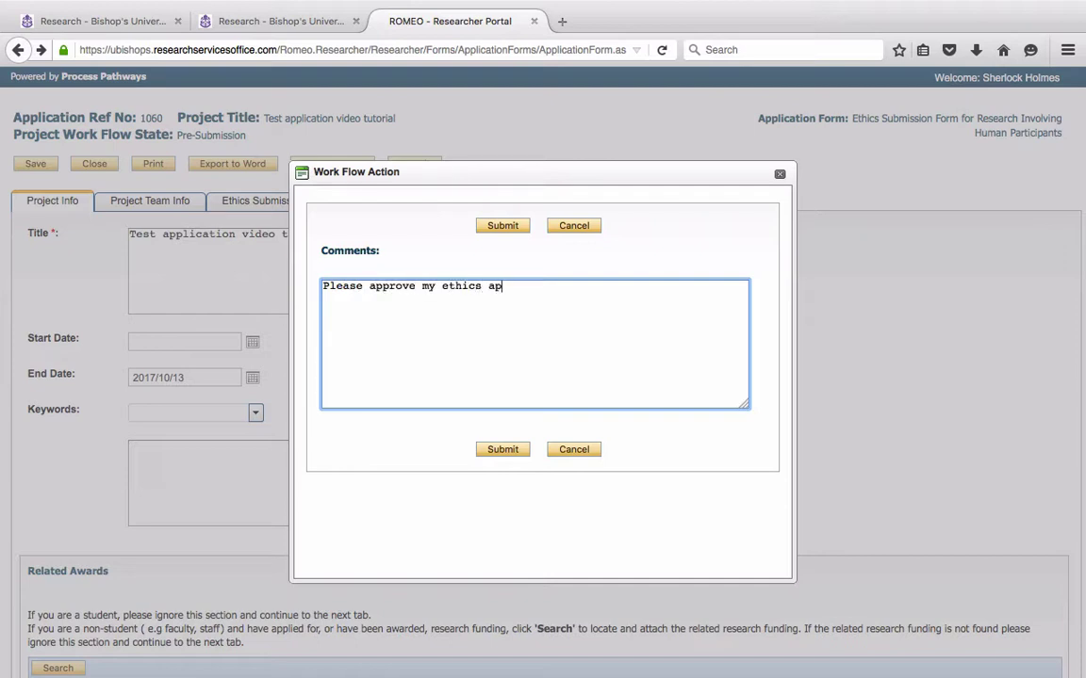
pyautogui.write('plication')
pyautogui.click(513, 226)
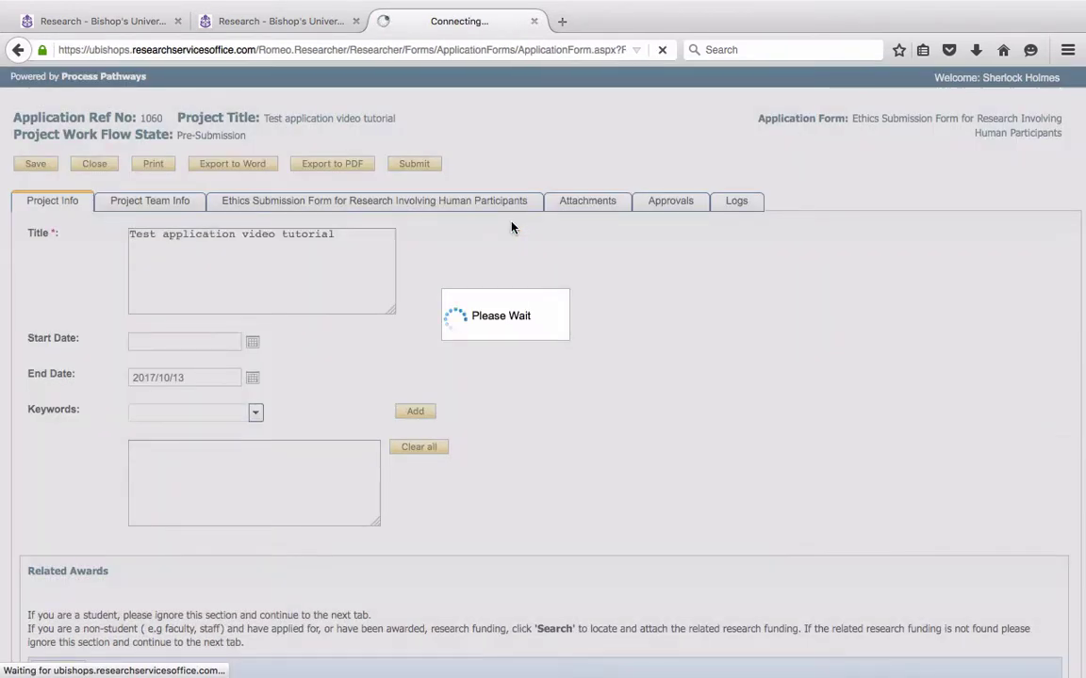